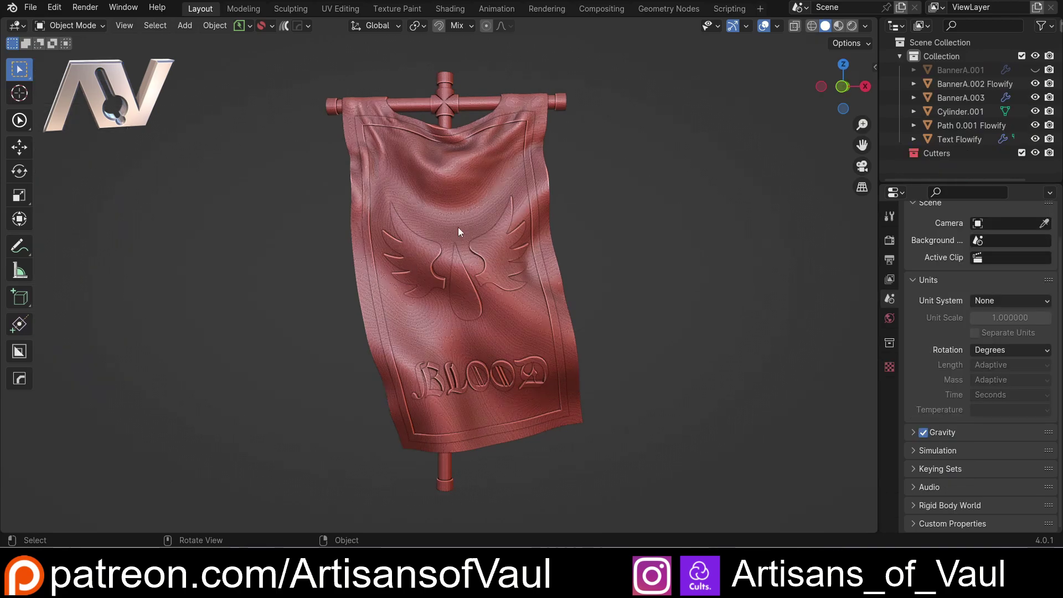
Hide BannerA.003, then unhide and select BannerA.001 in the Outliner.
{"action": "middle_click_drag", "start_coordinate": [459, 228], "coordinate": [456, 269]}
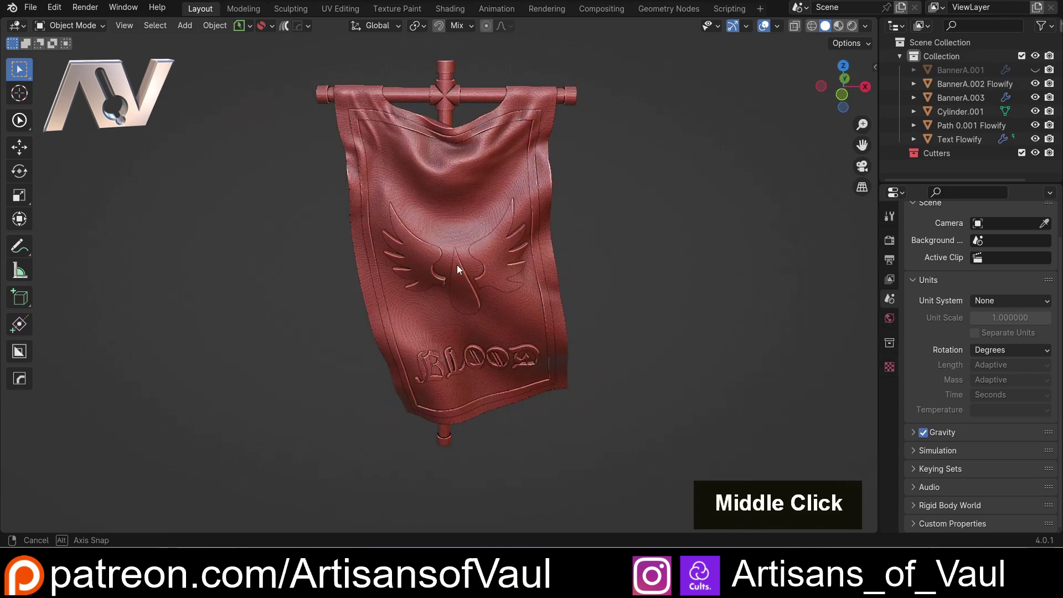
{"action": "middle_click_drag", "start_coordinate": [416, 369], "coordinate": [474, 304]}
{"action": "scroll", "coordinate": [431, 330], "scroll_direction": "up", "scroll_amount": 2}
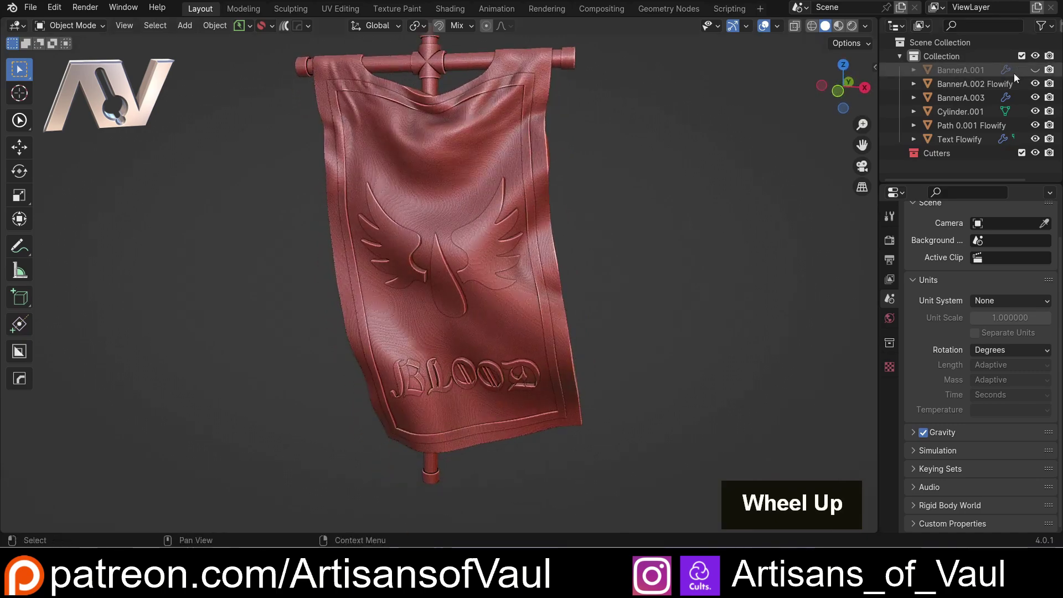
{"action": "left_click", "coordinate": [1034, 97]}
{"action": "left_click", "coordinate": [1035, 70]}
{"action": "left_click", "coordinate": [544, 82]}
Lower BannerA.001's Multires sculpt level to 1 in the Modifier tab.
{"action": "middle_click_drag", "start_coordinate": [372, 133], "coordinate": [428, 300]}
{"action": "scroll", "coordinate": [459, 294], "scroll_direction": "up", "scroll_amount": 3}
{"action": "scroll", "coordinate": [420, 249], "scroll_direction": "down", "scroll_amount": 2}
{"action": "middle_click_drag", "start_coordinate": [421, 249], "coordinate": [443, 173]}
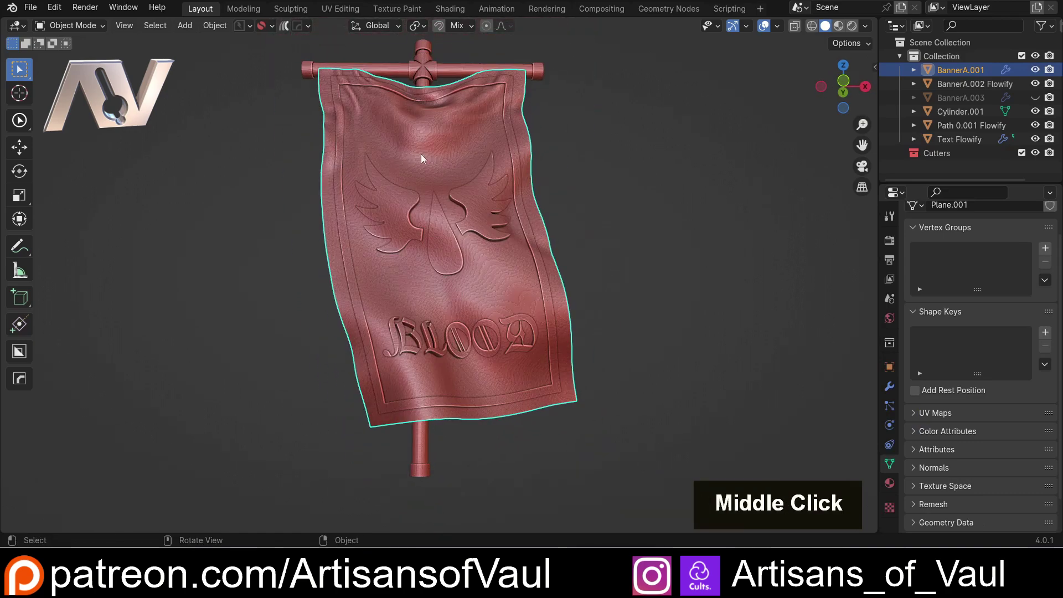
{"action": "middle_click_drag", "start_coordinate": [386, 347], "coordinate": [367, 311]}
{"action": "scroll", "coordinate": [390, 231], "scroll_direction": "down", "scroll_amount": 2}
{"action": "middle_click_drag", "start_coordinate": [390, 230], "coordinate": [385, 305], "text": "shift"}
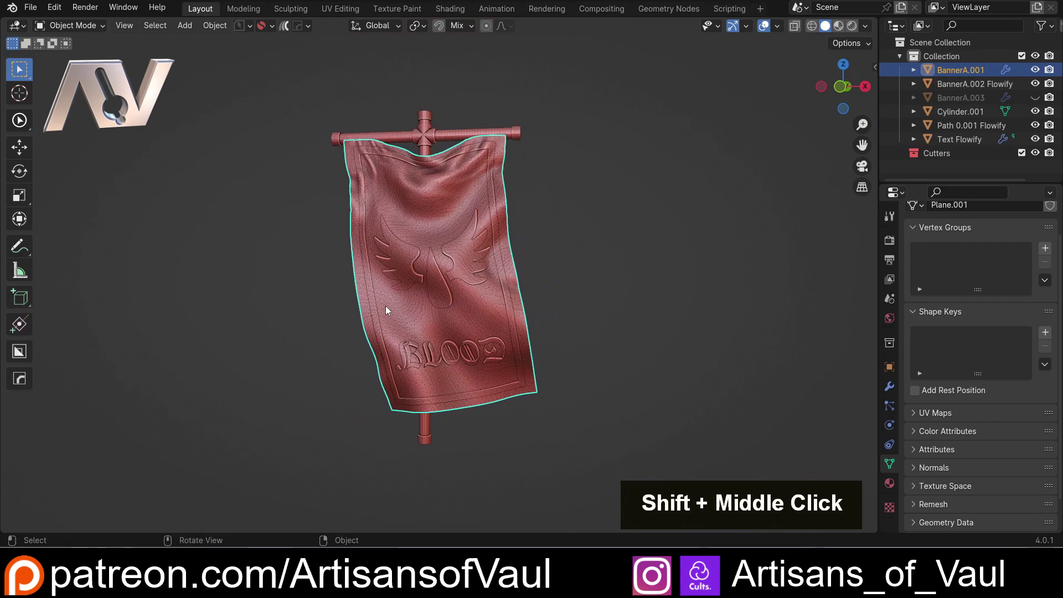
{"action": "scroll", "coordinate": [446, 304], "scroll_direction": "up", "scroll_amount": 1}
{"action": "left_click", "coordinate": [888, 386]}
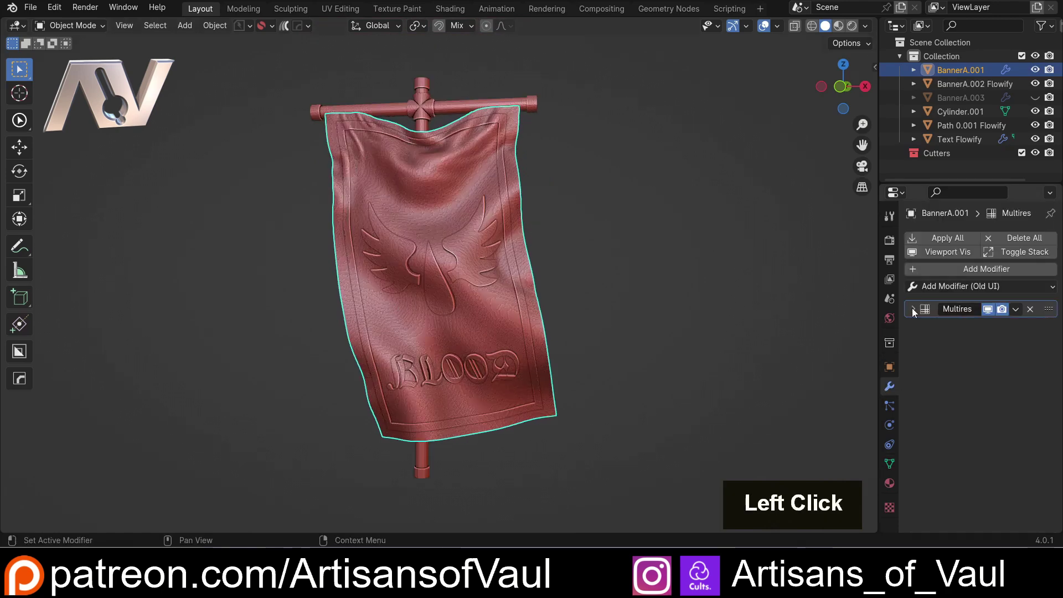
{"action": "left_click", "coordinate": [912, 309]}
{"action": "double_click", "coordinate": [969, 342]}
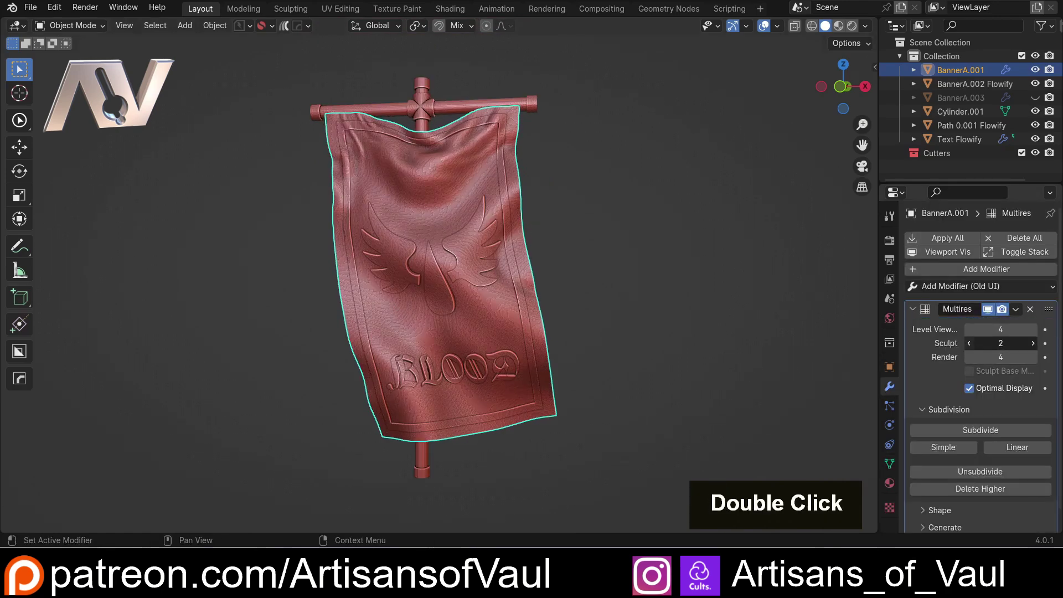
{"action": "key", "text": "ctrl+Tab"}
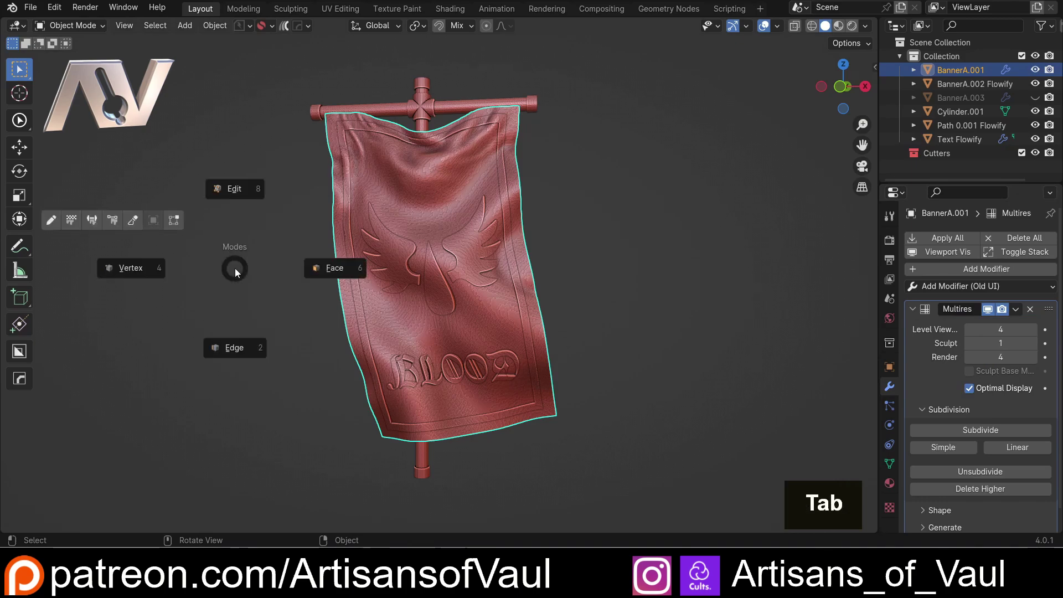
Enter Sculpt Mode and set the Cloth brush to a 225 px radius.
{"action": "left_click", "coordinate": [136, 228]}
{"action": "scroll", "coordinate": [12, 402], "scroll_direction": "down", "scroll_amount": 5}
{"action": "scroll", "coordinate": [12, 403], "scroll_direction": "down", "scroll_amount": 5}
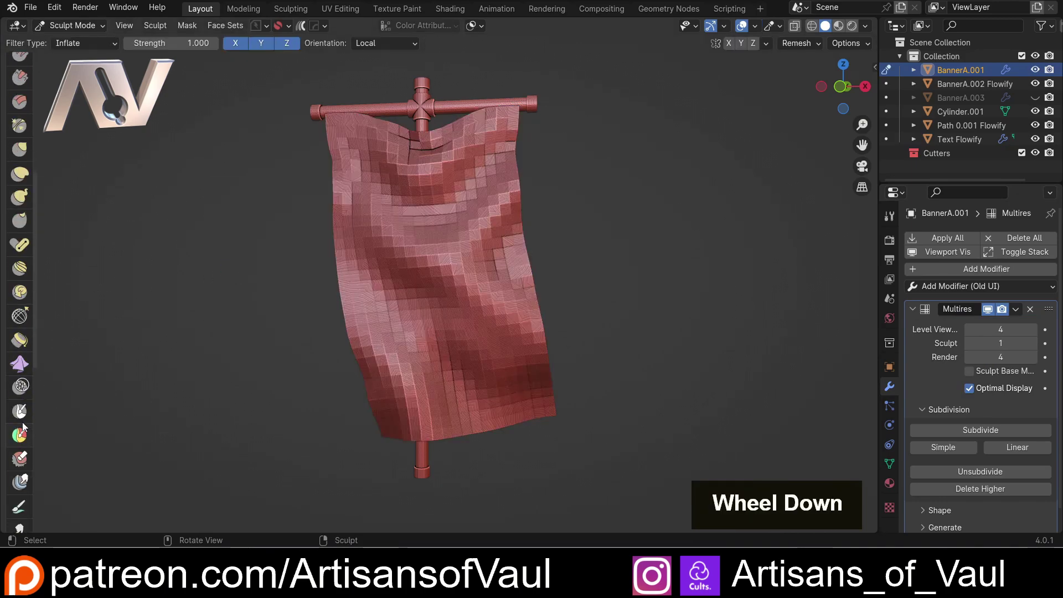
{"action": "left_click", "coordinate": [20, 363]}
{"action": "key", "text": "f"}
{"action": "left_click", "coordinate": [327, 440]}
Pull the banner's lower cloth down-left and upper cloth left, then return to Object Mode.
{"action": "mouse_move", "coordinate": [317, 445]}
{"action": "left_mouse_down"}
{"action": "mouse_move", "coordinate": [195, 487]}
{"action": "mouse_move", "coordinate": [212, 508]}
{"action": "left_mouse_up"}
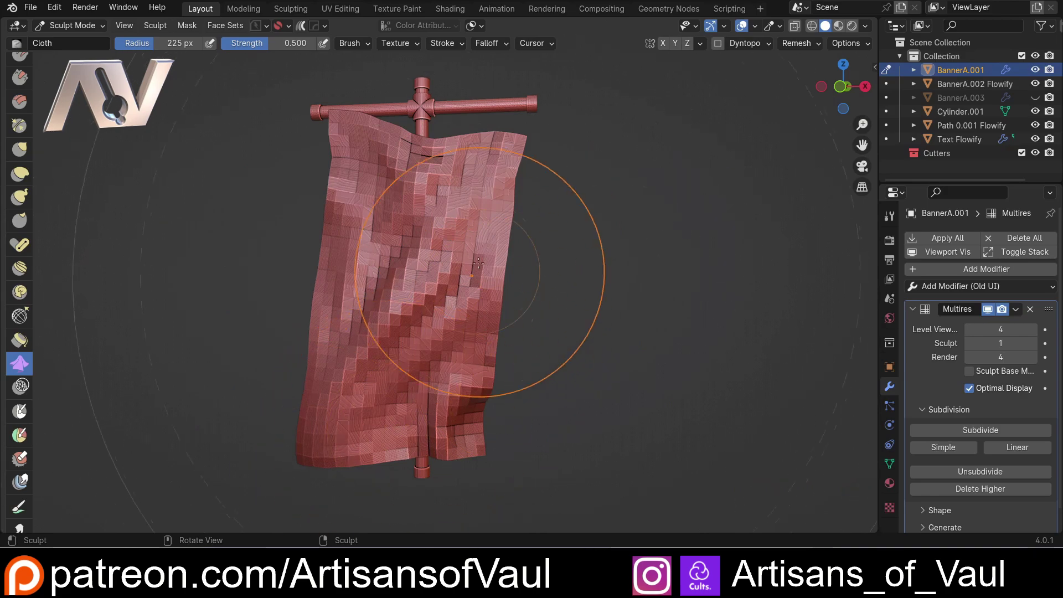
{"action": "middle_click_drag", "start_coordinate": [394, 216], "coordinate": [391, 189]}
{"action": "left_click_drag", "start_coordinate": [507, 119], "coordinate": [465, 155]}
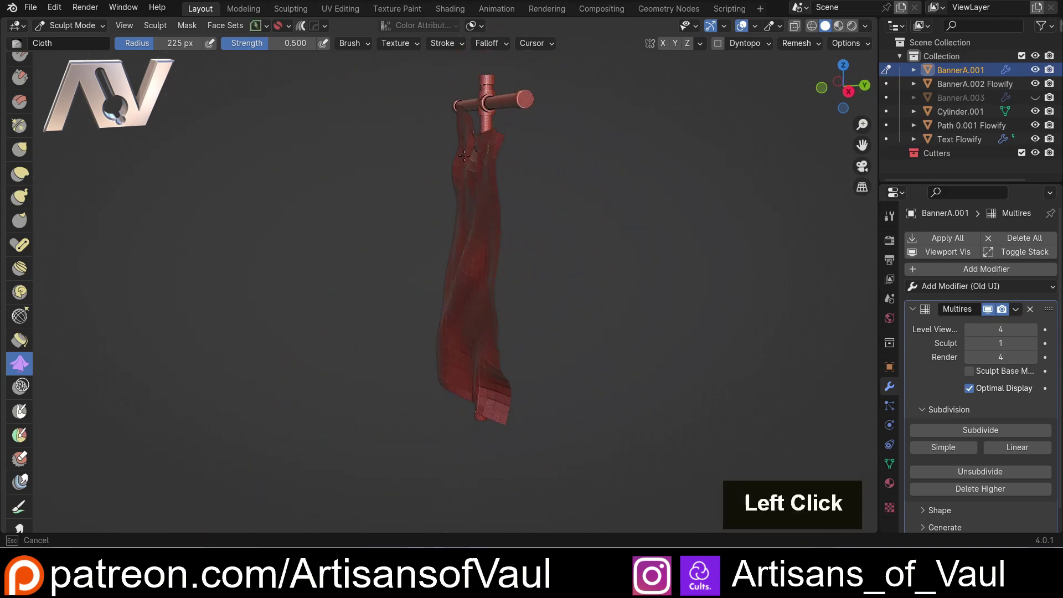
{"action": "middle_click_drag", "start_coordinate": [444, 157], "coordinate": [451, 228]}
{"action": "key", "text": "Tab"}
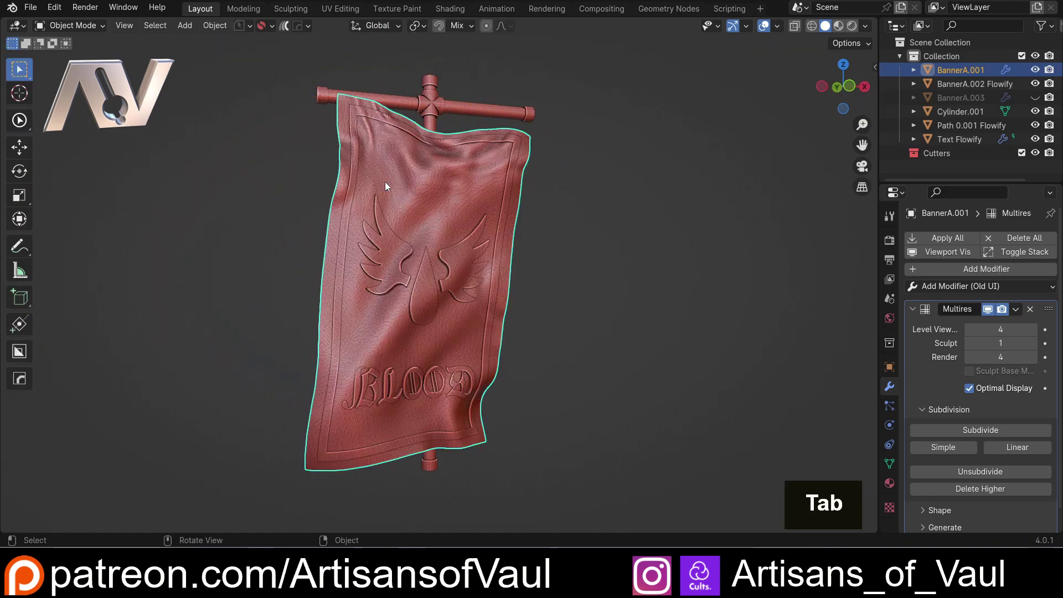
From a front view, sculpt a Cloth stroke sweeping the banner's top right, then return to Object Mode.
{"action": "middle_click_drag", "start_coordinate": [594, 307], "coordinate": [504, 369]}
{"action": "scroll", "coordinate": [576, 368], "scroll_direction": "up", "scroll_amount": 2}
{"action": "scroll", "coordinate": [569, 333], "scroll_direction": "down", "scroll_amount": 2}
{"action": "key", "text": "Tab"}
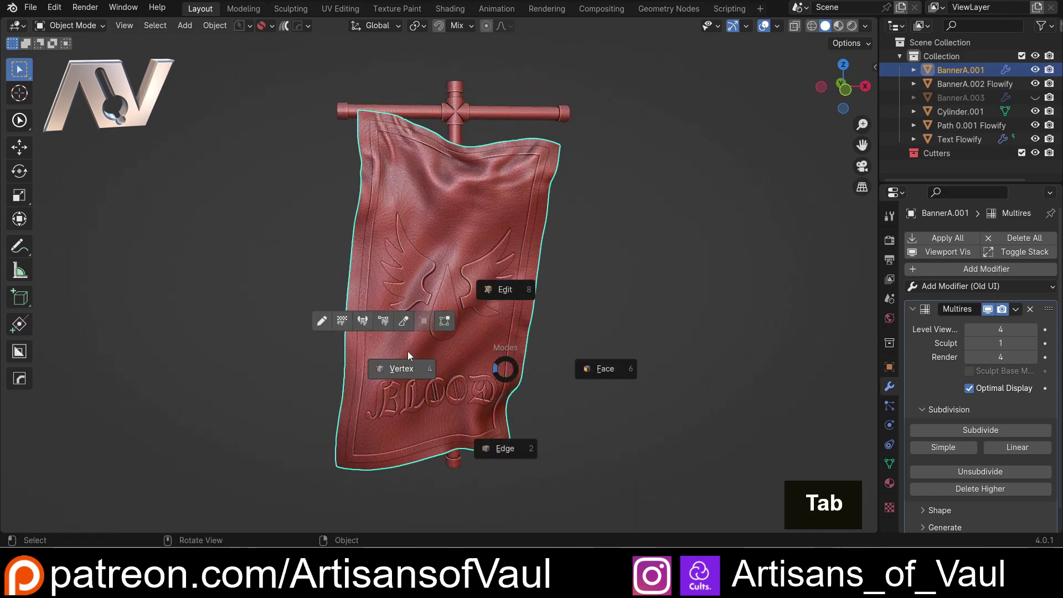
{"action": "left_click", "coordinate": [403, 320]}
{"action": "mouse_move", "coordinate": [486, 230]}
{"action": "left_mouse_down"}
{"action": "mouse_move", "coordinate": [552, 154]}
{"action": "mouse_move", "coordinate": [559, 128]}
{"action": "mouse_move", "coordinate": [589, 116]}
{"action": "left_mouse_up"}
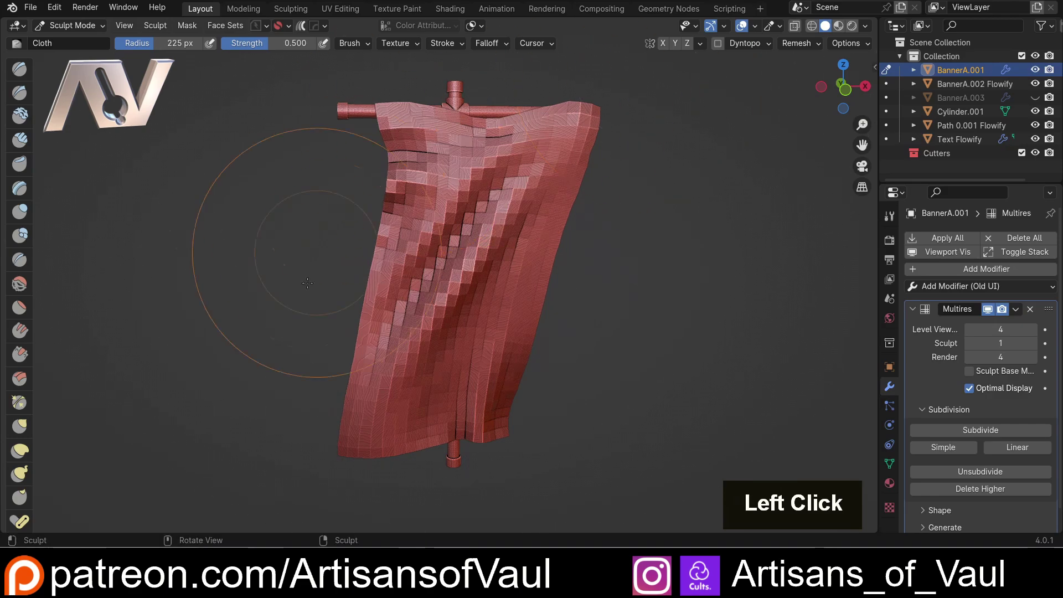
{"action": "key", "text": "Tab"}
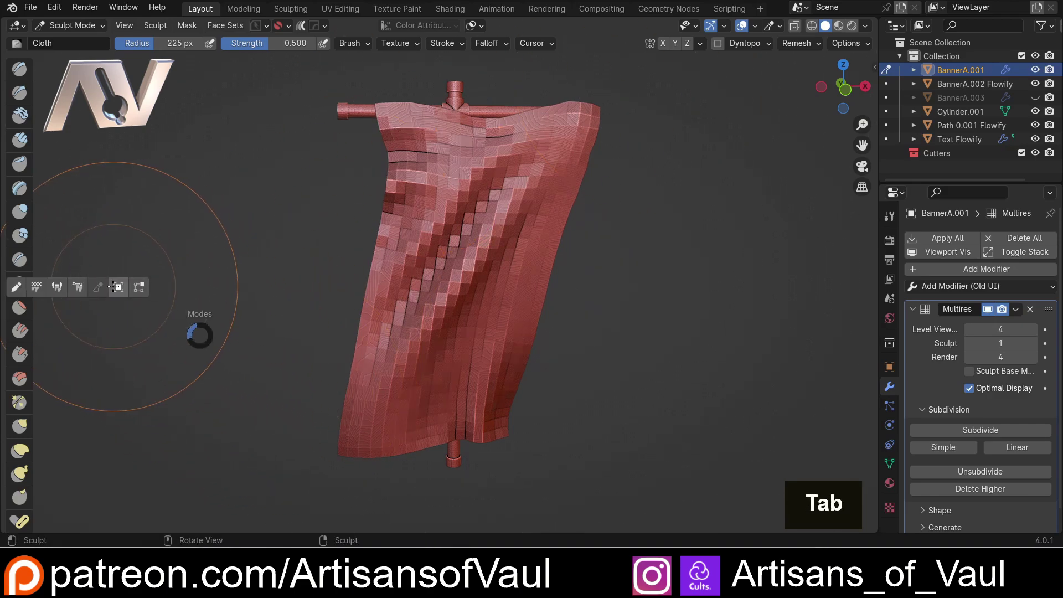
{"action": "left_click", "coordinate": [113, 290]}
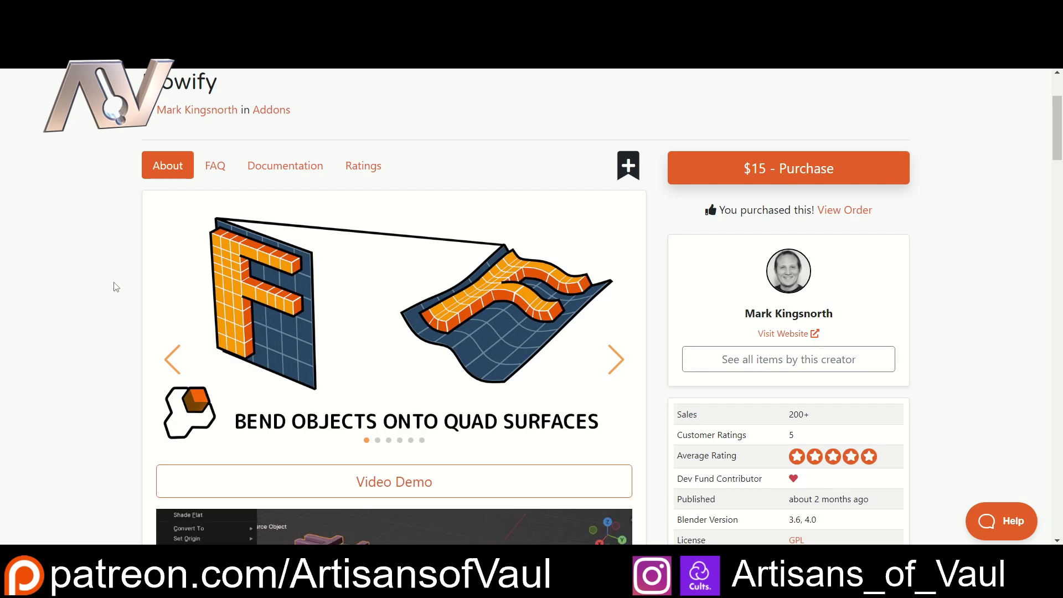
Scroll through the Flowify add-on's description on its Blender Market page.
{"action": "scroll", "coordinate": [119, 269], "scroll_direction": "down", "scroll_amount": 1}
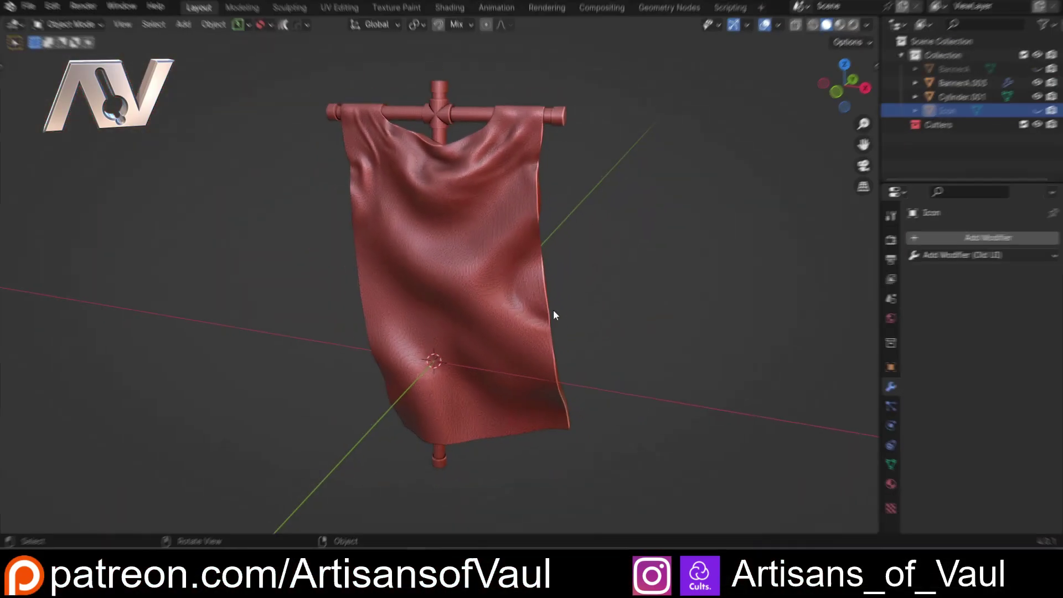
Select the plain BannerA.003 banner to show its Multires and Solidify modifiers.
{"action": "middle_click_drag", "start_coordinate": [553, 314], "coordinate": [579, 307]}
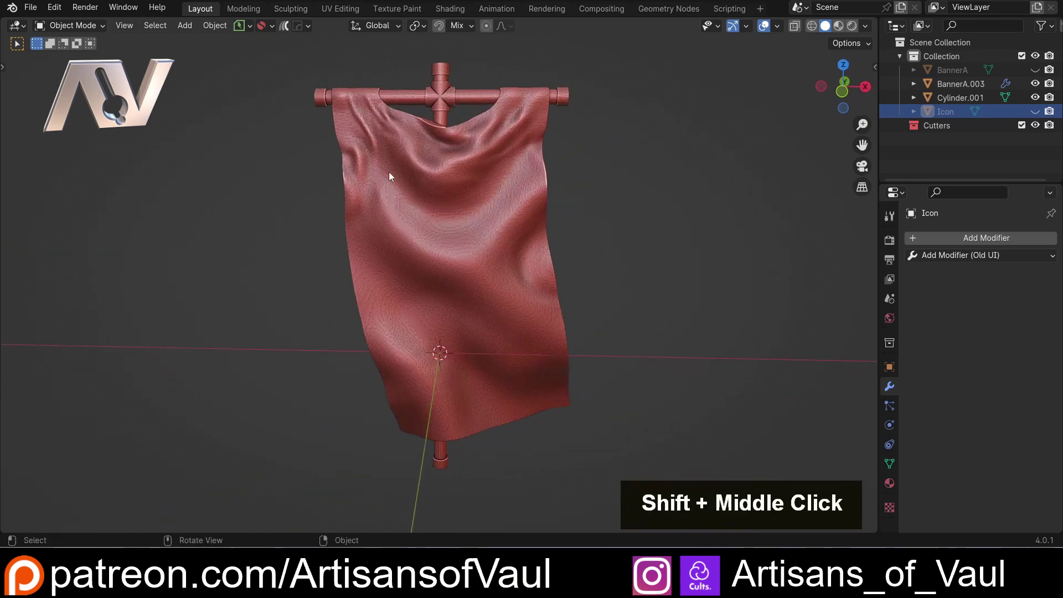
{"action": "middle_click_drag", "start_coordinate": [574, 203], "coordinate": [516, 210]}
{"action": "scroll", "coordinate": [516, 210], "scroll_direction": "up", "scroll_amount": 1}
{"action": "middle_click_drag", "start_coordinate": [352, 271], "coordinate": [344, 293], "text": "shift"}
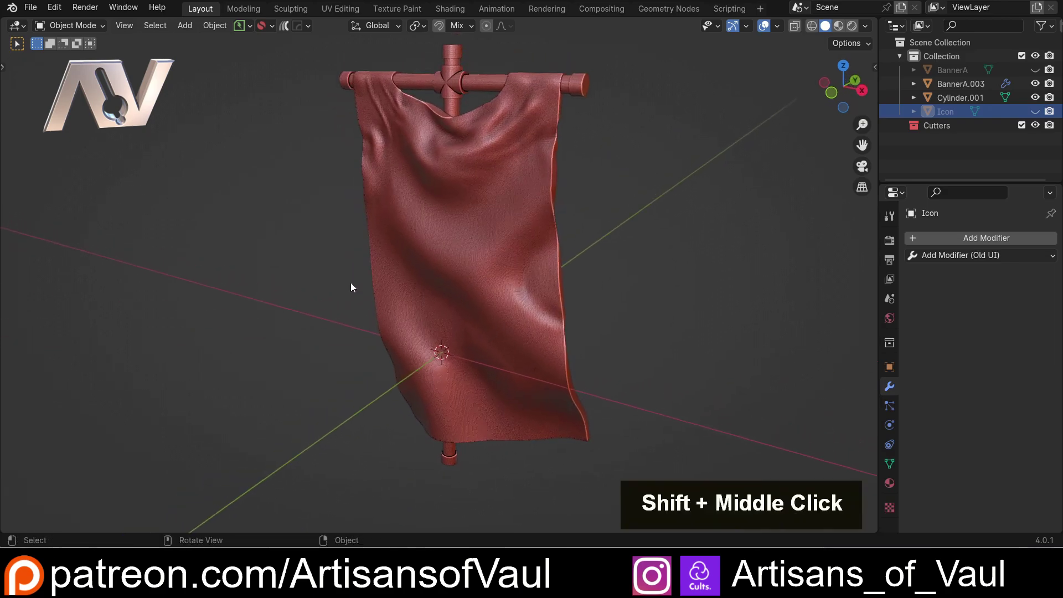
{"action": "left_click", "coordinate": [434, 227]}
{"action": "middle_click_drag", "start_coordinate": [434, 227], "coordinate": [626, 204]}
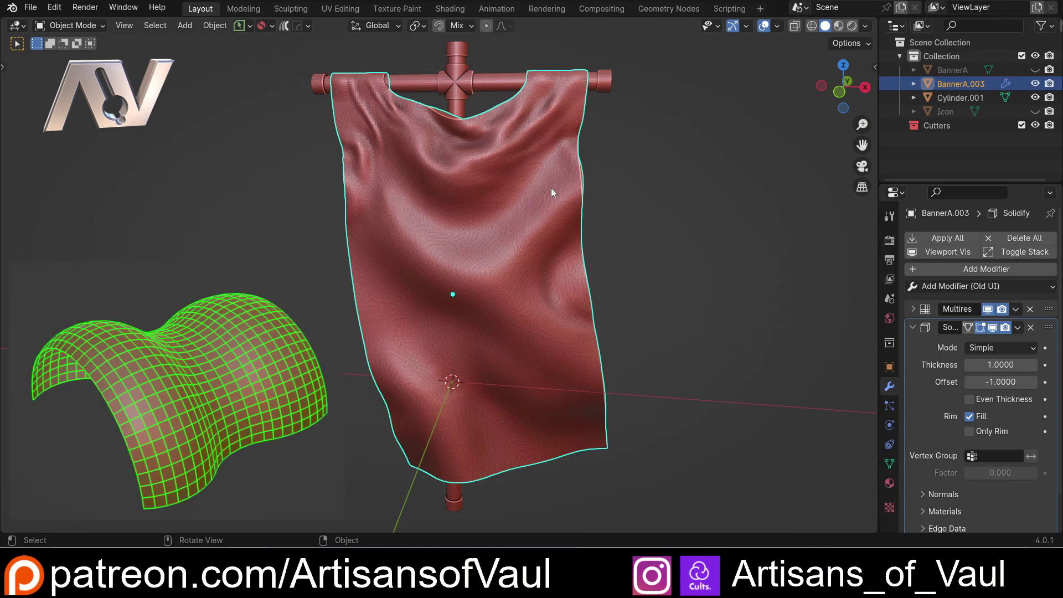
Put BannerA.003 in Edit Mode with face select and frame it front-on.
{"action": "key", "text": "Tab"}
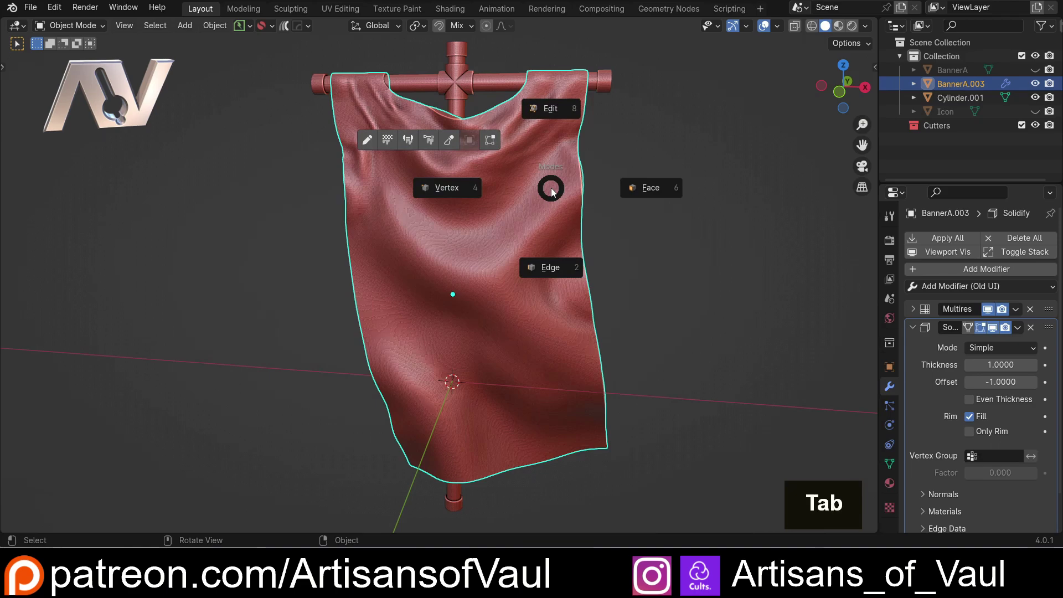
{"action": "left_click", "coordinate": [645, 211]}
{"action": "middle_click_drag", "start_coordinate": [640, 190], "coordinate": [446, 373], "text": "shift"}
{"action": "scroll", "coordinate": [358, 129], "scroll_direction": "up", "scroll_amount": 4}
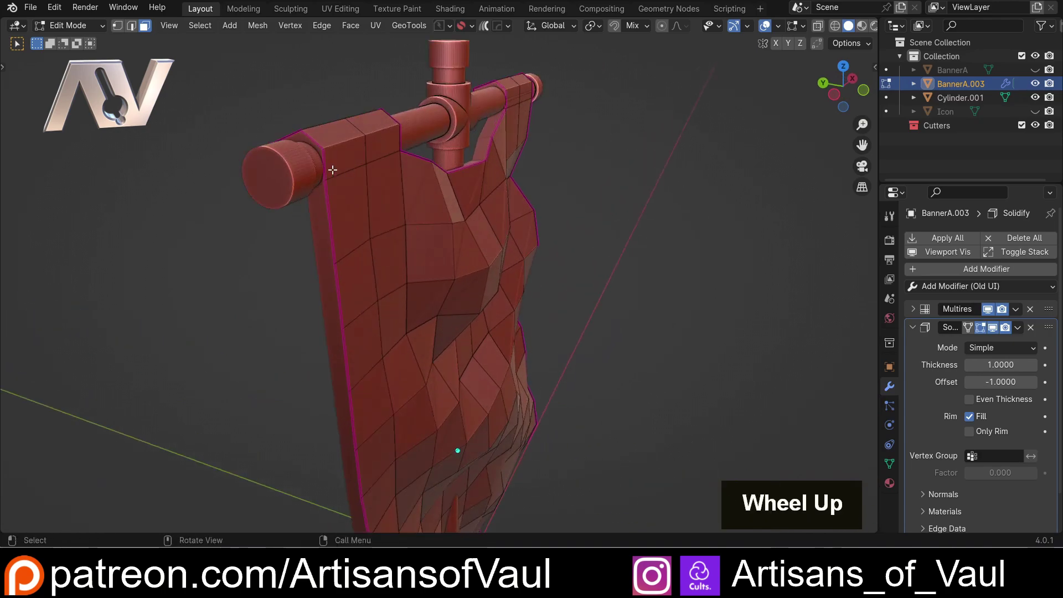
{"action": "middle_click_drag", "start_coordinate": [332, 170], "coordinate": [408, 167]}
{"action": "middle_click_drag", "start_coordinate": [267, 160], "coordinate": [216, 161]}
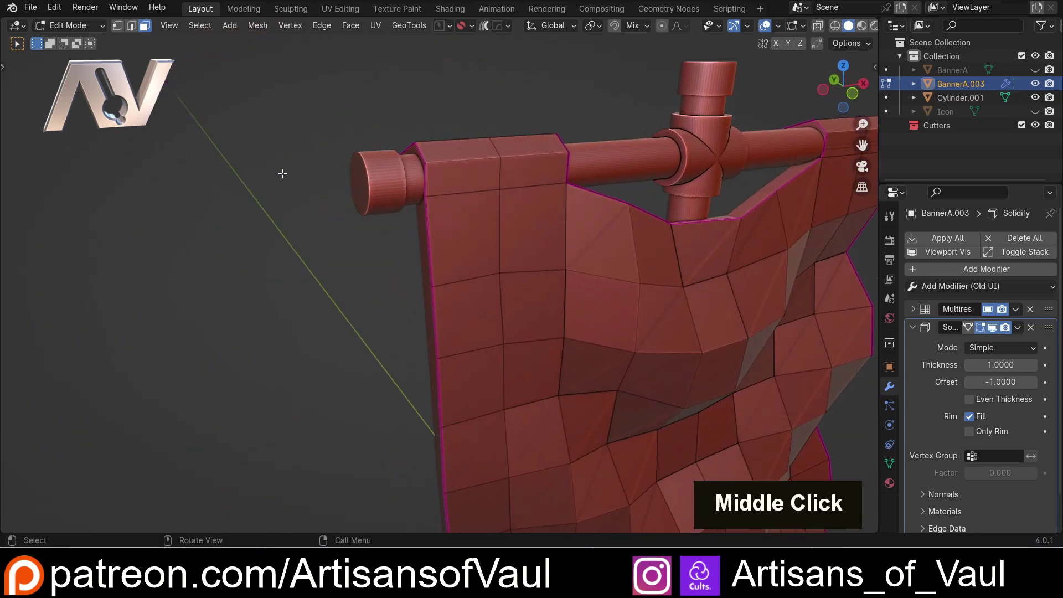
{"action": "scroll", "coordinate": [543, 240], "scroll_direction": "down", "scroll_amount": 2}
{"action": "middle_click_drag", "start_coordinate": [543, 239], "coordinate": [387, 132], "text": "shift"}
{"action": "scroll", "coordinate": [389, 153], "scroll_direction": "down", "scroll_amount": 2}
Select all the banner's faces and duplicate them in place with zero offset.
{"action": "left_click", "coordinate": [379, 131]}
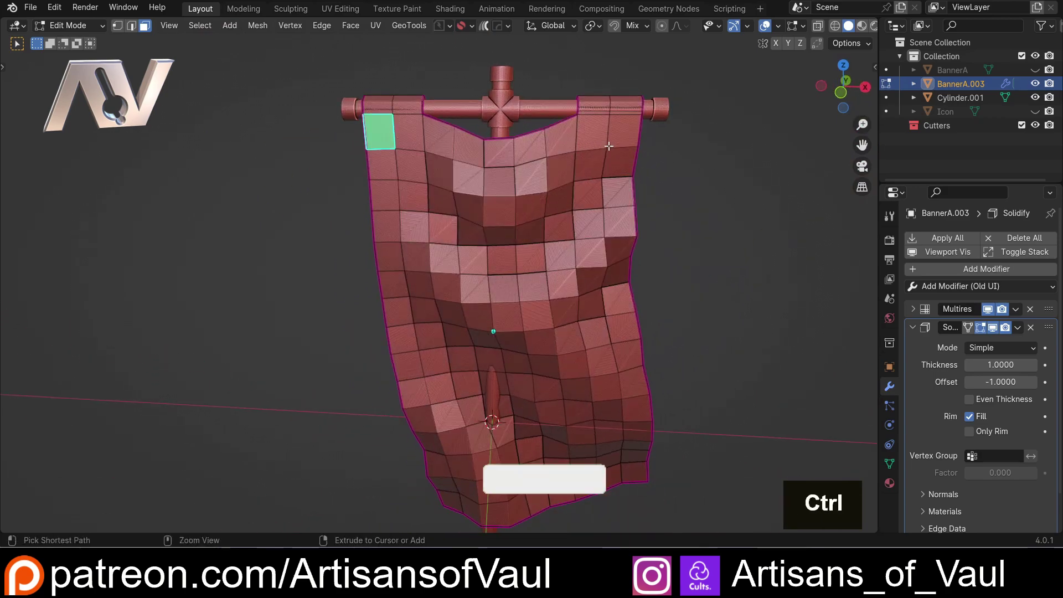
{"action": "left_click", "coordinate": [624, 125], "text": "ctrl"}
{"action": "middle_click_drag", "start_coordinate": [623, 125], "coordinate": [554, 288], "text": "shift"}
{"action": "scroll", "coordinate": [554, 288], "scroll_direction": "down", "scroll_amount": 2}
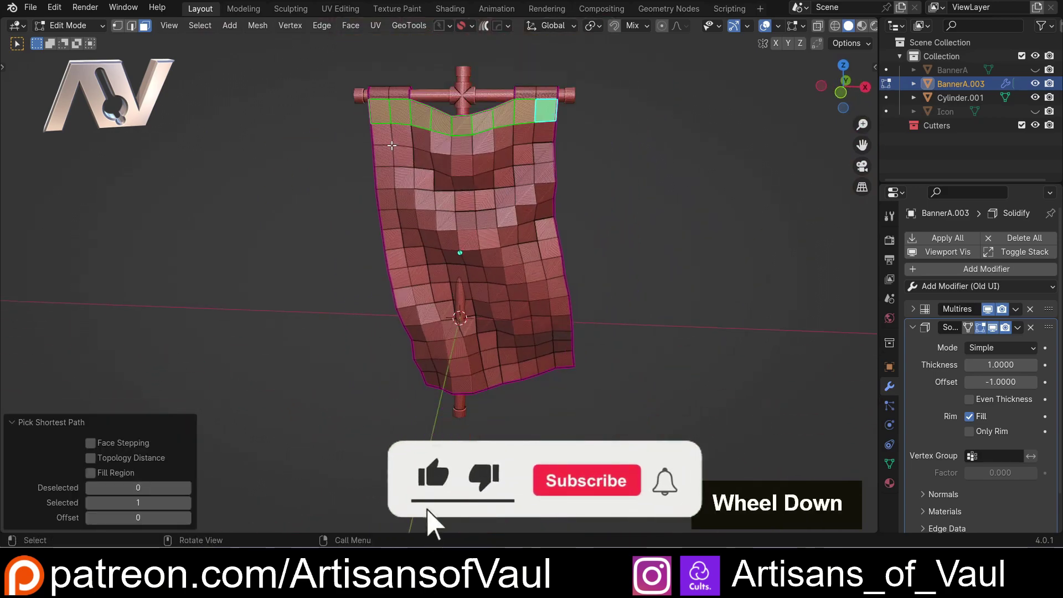
{"action": "left_click_drag", "start_coordinate": [340, 137], "coordinate": [638, 397], "text": "shift"}
{"action": "middle_click_drag", "start_coordinate": [602, 301], "coordinate": [569, 285]}
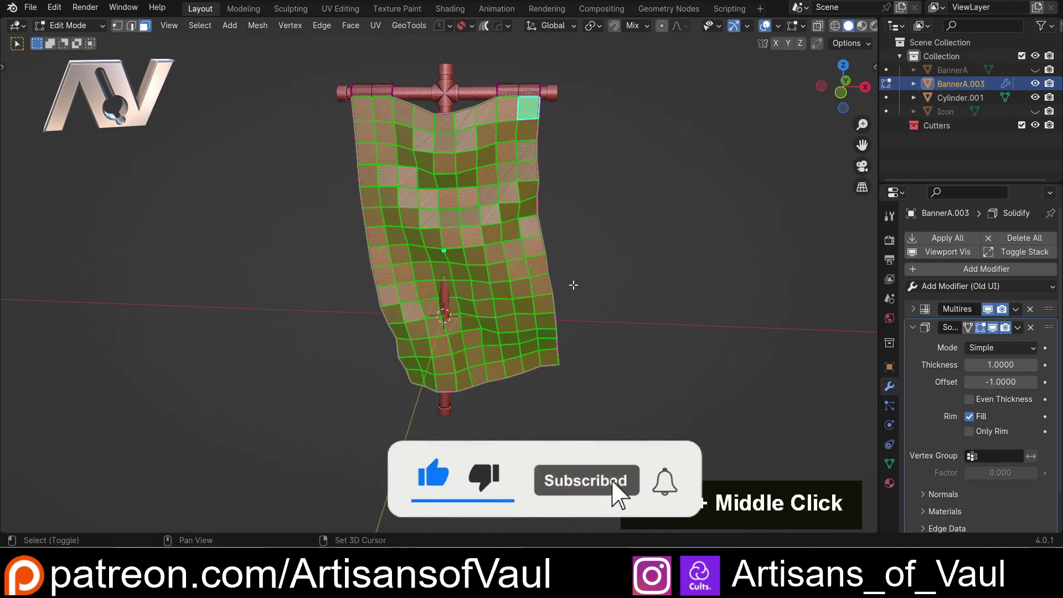
{"action": "key", "text": "shift+d"}
{"action": "key", "text": "Escape"}
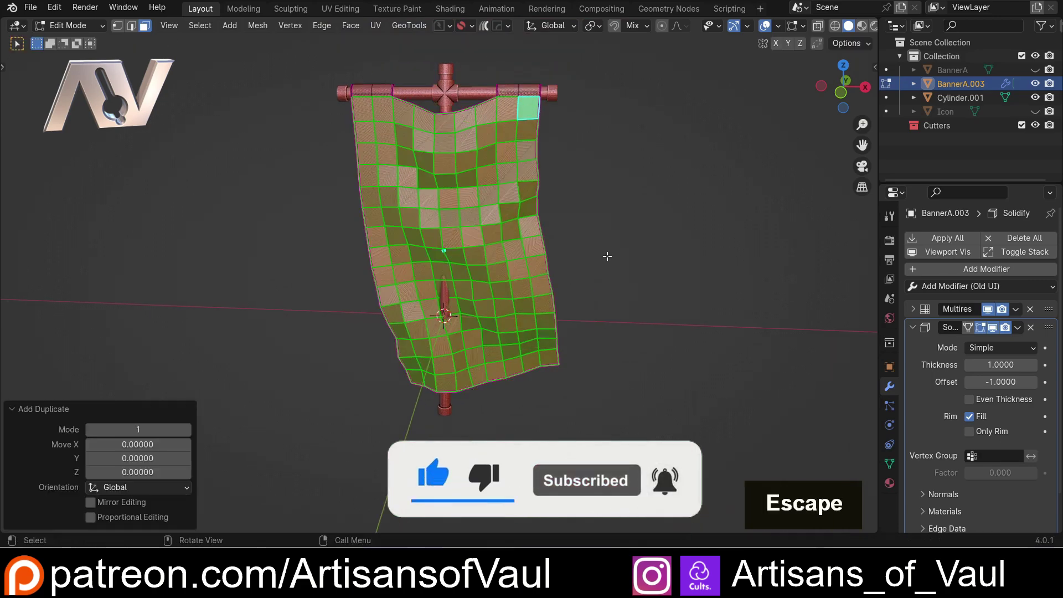
Separate the duplicated faces into BannerA.001 and isolate it in local view.
{"action": "key", "text": "p"}
{"action": "left_click", "coordinate": [607, 256]}
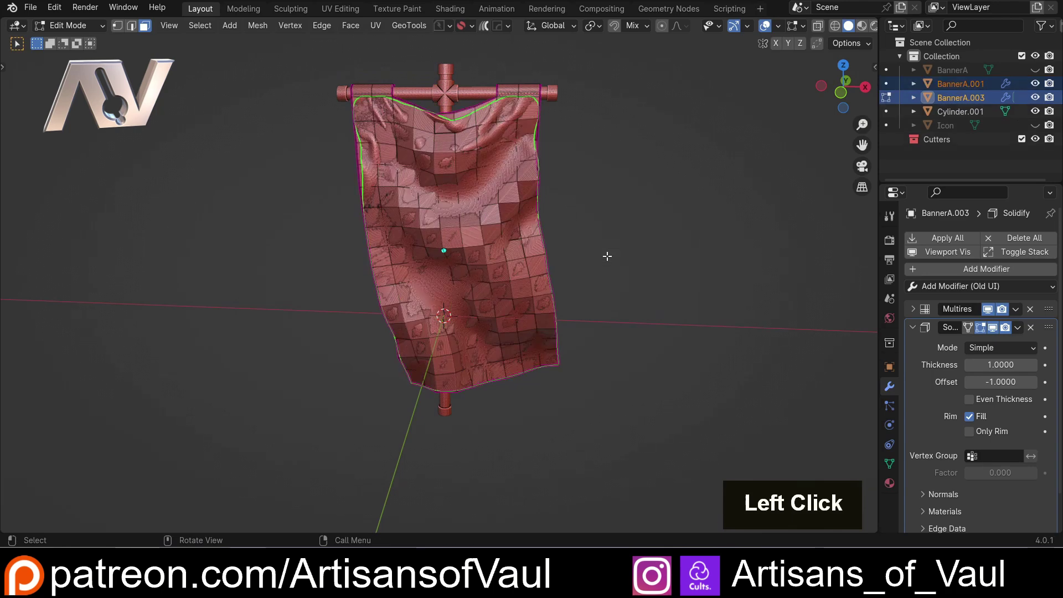
{"action": "key", "text": "Tab"}
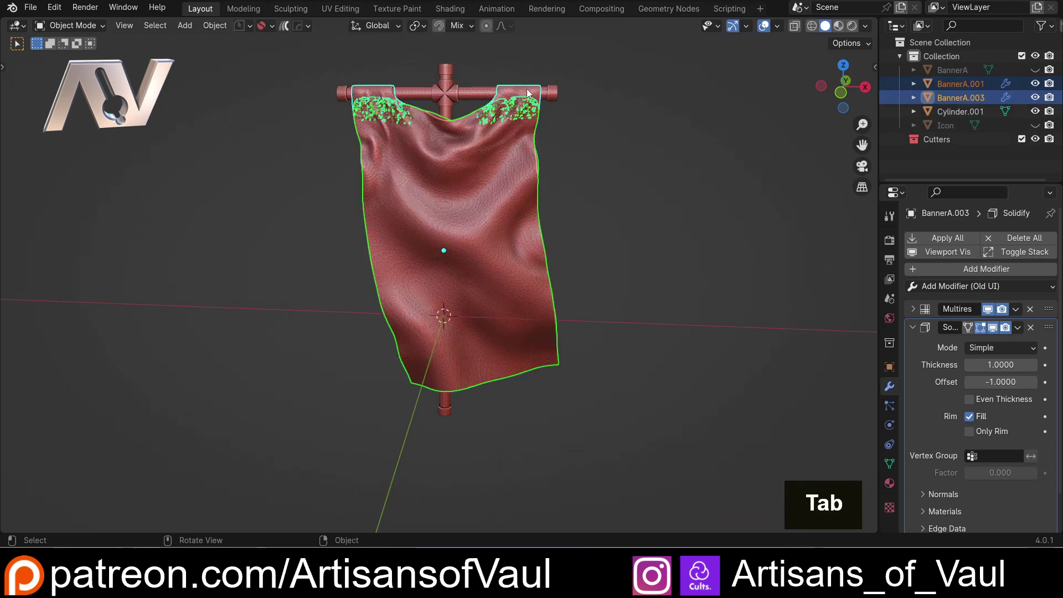
{"action": "double_click", "coordinate": [505, 106]}
{"action": "middle_click_drag", "start_coordinate": [505, 106], "coordinate": [509, 170], "text": "shift"}
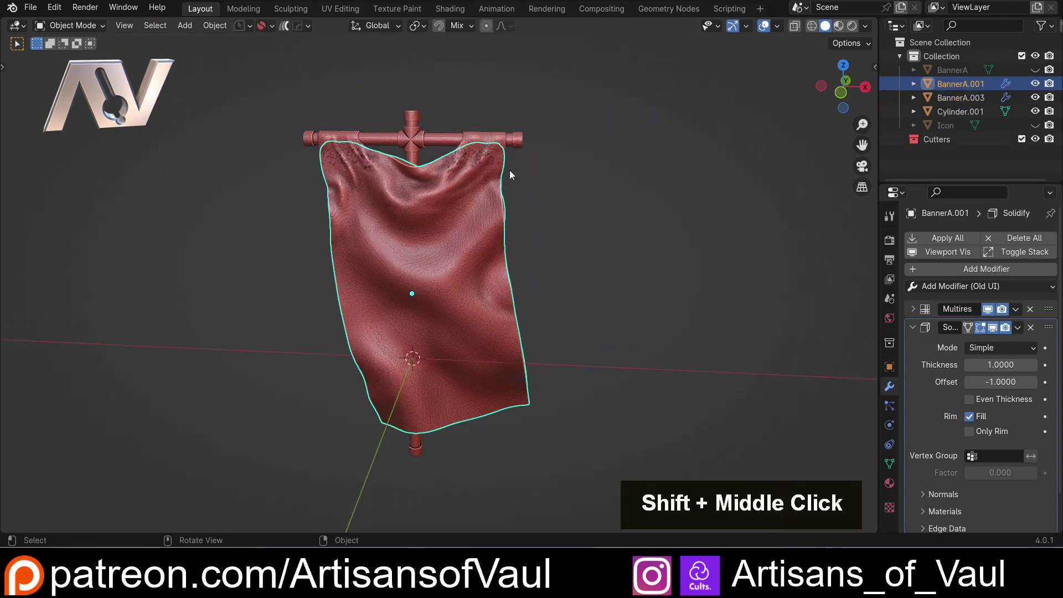
{"action": "key", "text": "slash"}
{"action": "scroll", "coordinate": [495, 157], "scroll_direction": "up", "scroll_amount": 3, "text": "shift"}
{"action": "scroll", "coordinate": [437, 258], "scroll_direction": "up", "scroll_amount": 3}
Give BannerA.001's top border edges a full crease of 1, then return to Object Mode.
{"action": "key", "text": "Tab"}
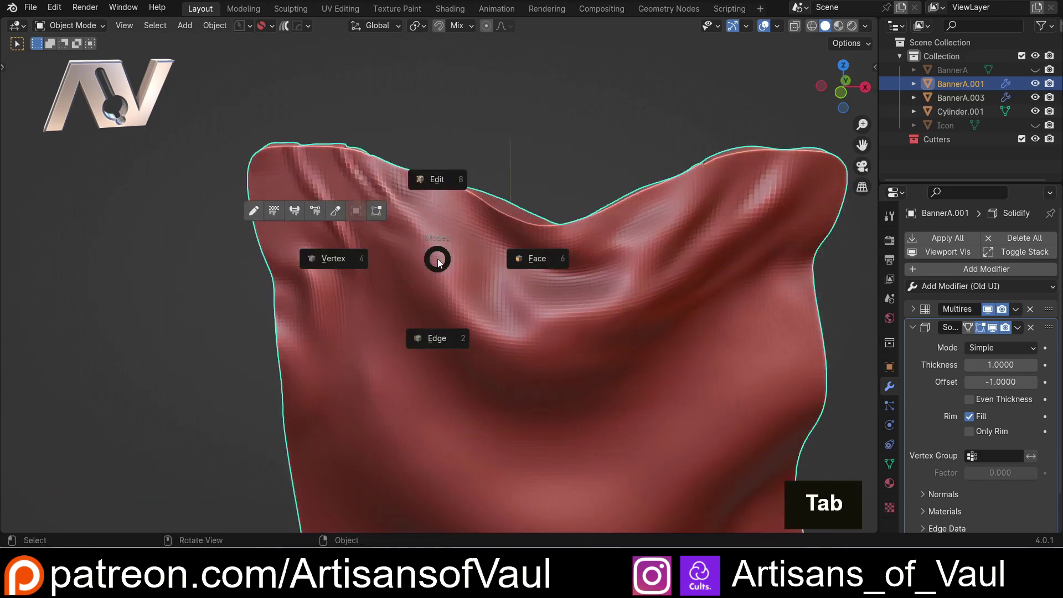
{"action": "left_click", "coordinate": [451, 346]}
{"action": "left_click", "coordinate": [289, 147], "text": "shift"}
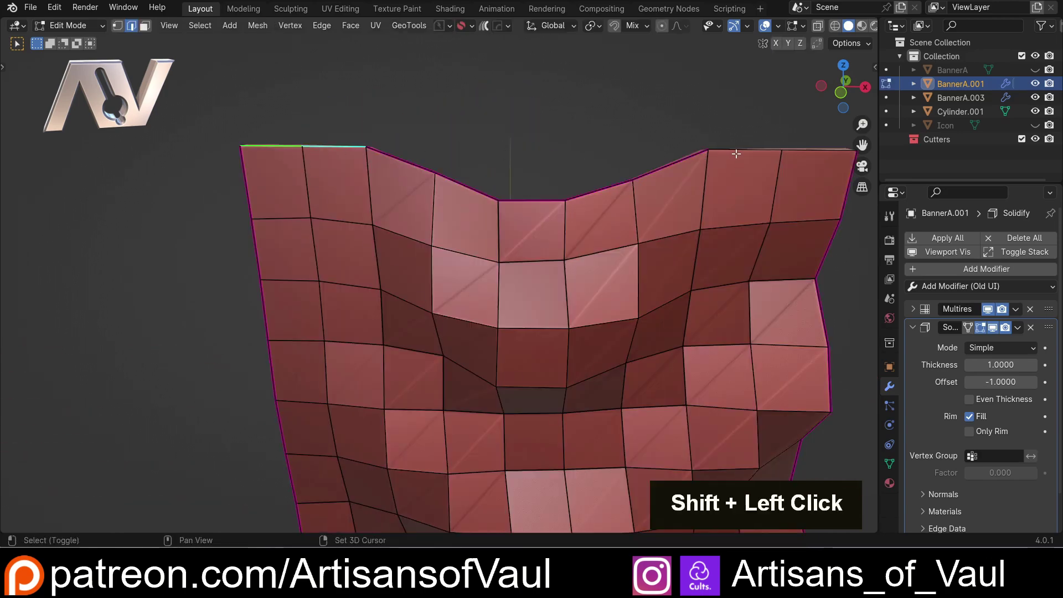
{"action": "middle_click_drag", "start_coordinate": [796, 151], "coordinate": [623, 209], "text": "shift"}
{"action": "key", "text": "shift+e"}
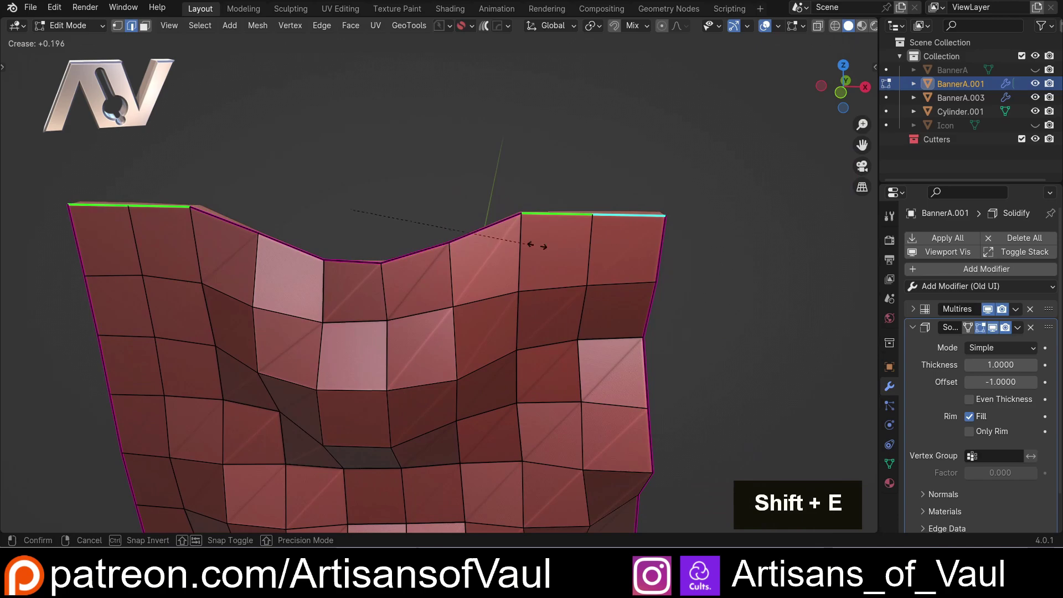
{"action": "left_click", "coordinate": [18, 374]}
{"action": "key", "text": "Tab"}
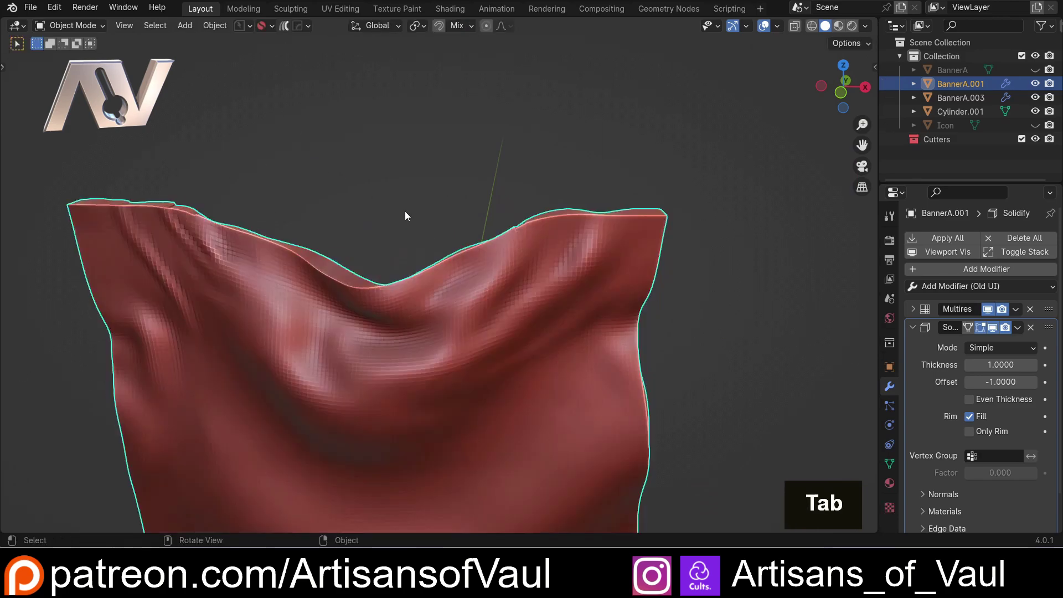
{"action": "scroll", "coordinate": [392, 263], "scroll_direction": "down", "scroll_amount": 2}
{"action": "middle_click_drag", "start_coordinate": [391, 263], "coordinate": [437, 268]}
{"action": "scroll", "coordinate": [387, 299], "scroll_direction": "down", "scroll_amount": 2}
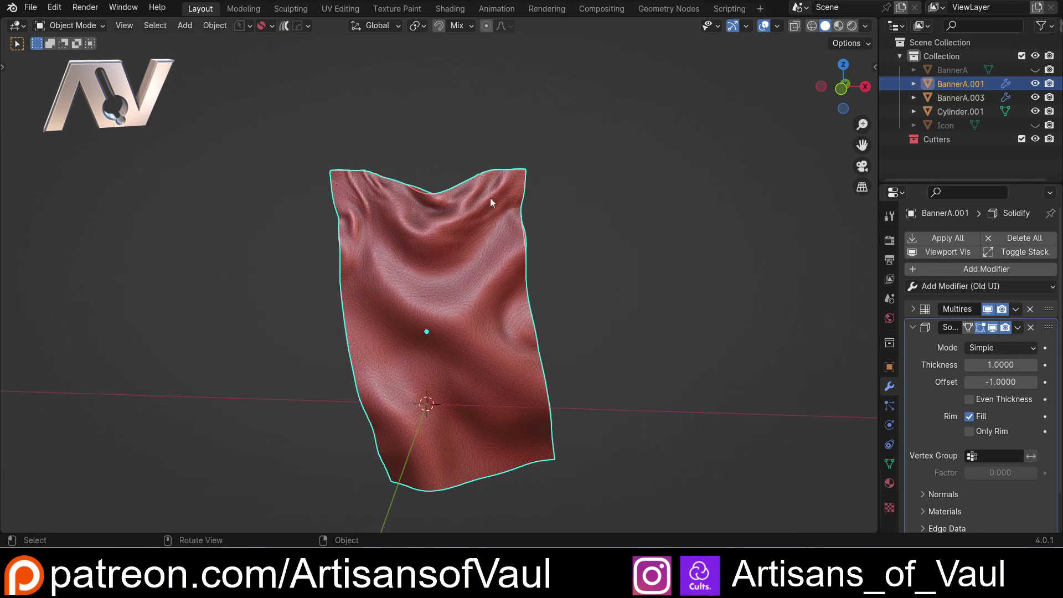
Delete the Solidify modifier from BannerA.001.
{"action": "middle_click_drag", "start_coordinate": [498, 205], "coordinate": [356, 226]}
{"action": "scroll", "coordinate": [570, 249], "scroll_direction": "up", "scroll_amount": 3}
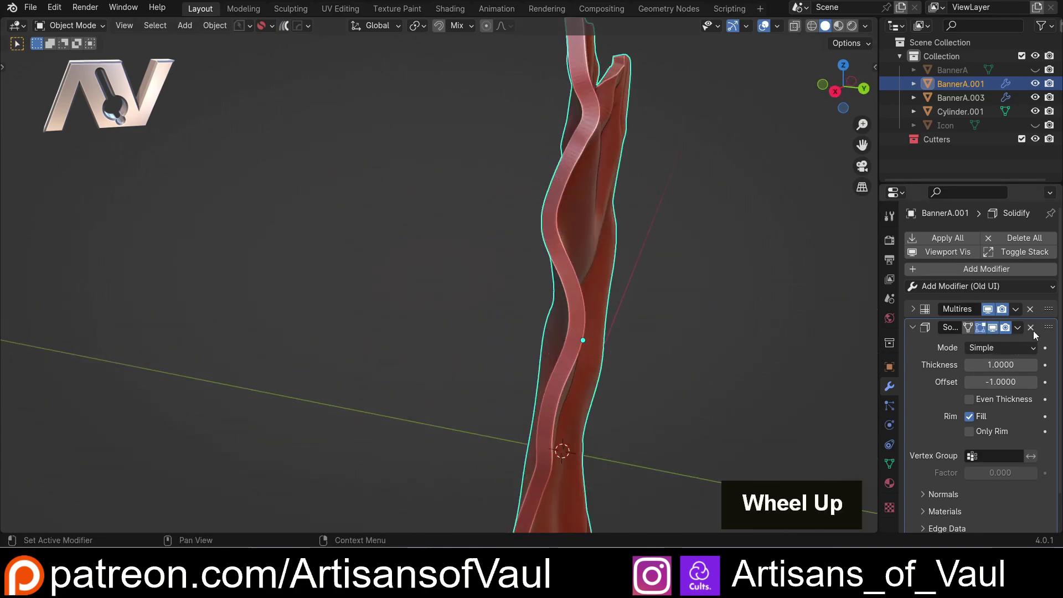
{"action": "left_click", "coordinate": [1030, 327]}
{"action": "scroll", "coordinate": [491, 259], "scroll_direction": "down", "scroll_amount": 2}
{"action": "middle_click_drag", "start_coordinate": [491, 258], "coordinate": [609, 238]}
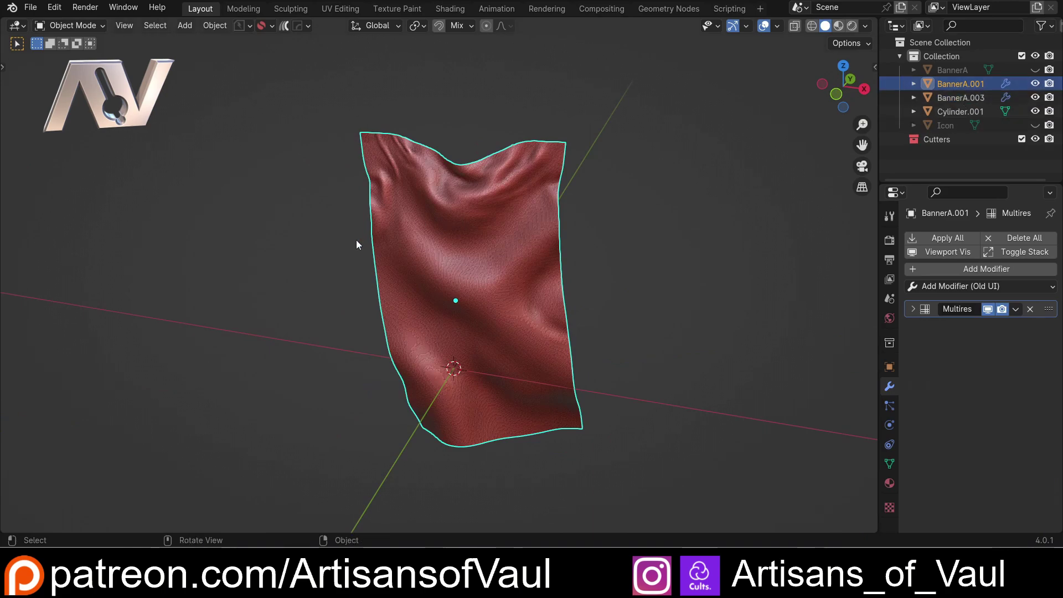
Exit local view, hide BannerA.003 and reselect BannerA.001.
{"action": "key", "text": "slash"}
{"action": "middle_click_drag", "start_coordinate": [357, 240], "coordinate": [514, 165]}
{"action": "scroll", "coordinate": [410, 151], "scroll_direction": "up", "scroll_amount": 2}
{"action": "left_click", "coordinate": [495, 70]}
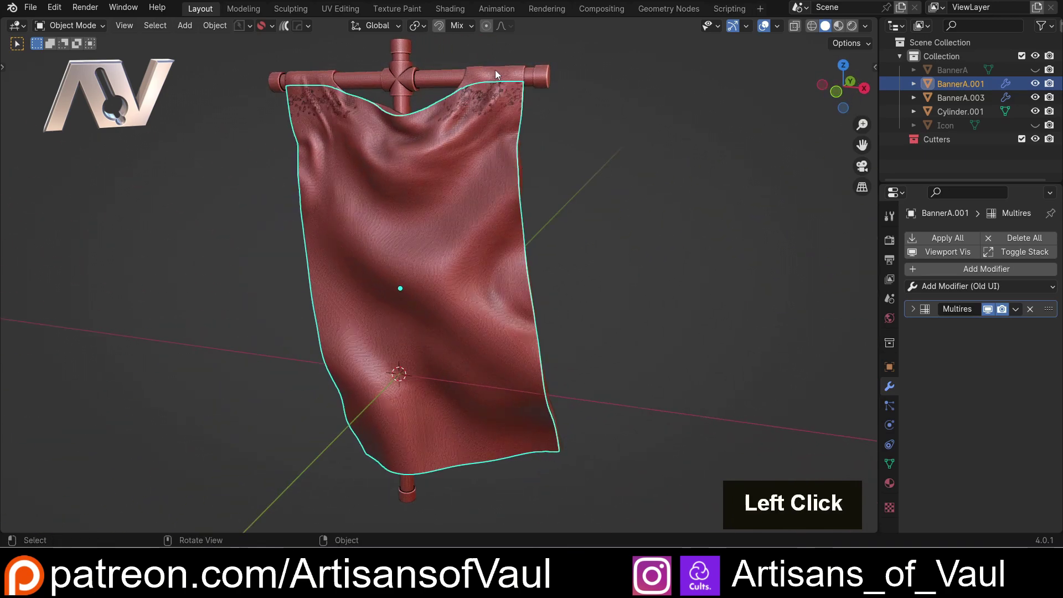
{"action": "key", "text": "h"}
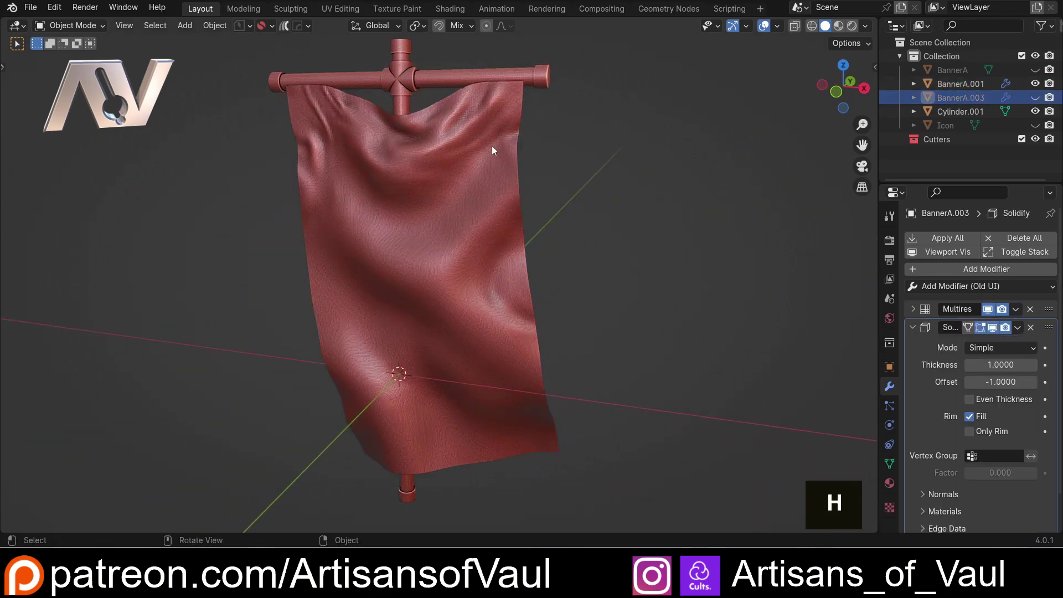
{"action": "left_click", "coordinate": [494, 148]}
{"action": "middle_click_drag", "start_coordinate": [549, 161], "coordinate": [399, 439]}
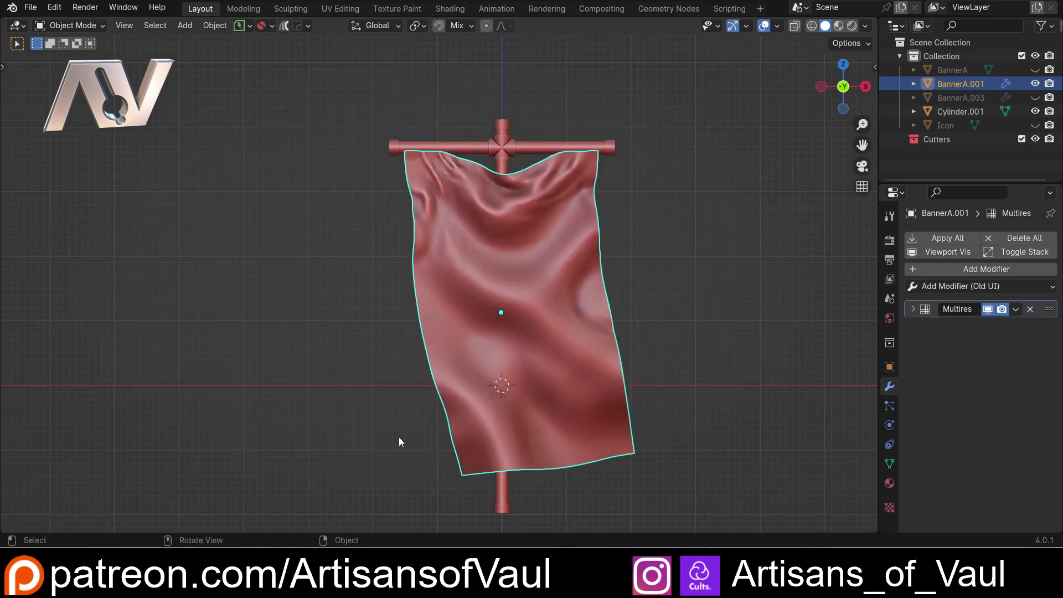
Unhide the flat BannerA plane, select it, and switch to front view.
{"action": "middle_click_drag", "start_coordinate": [254, 202], "coordinate": [414, 197], "text": "shift"}
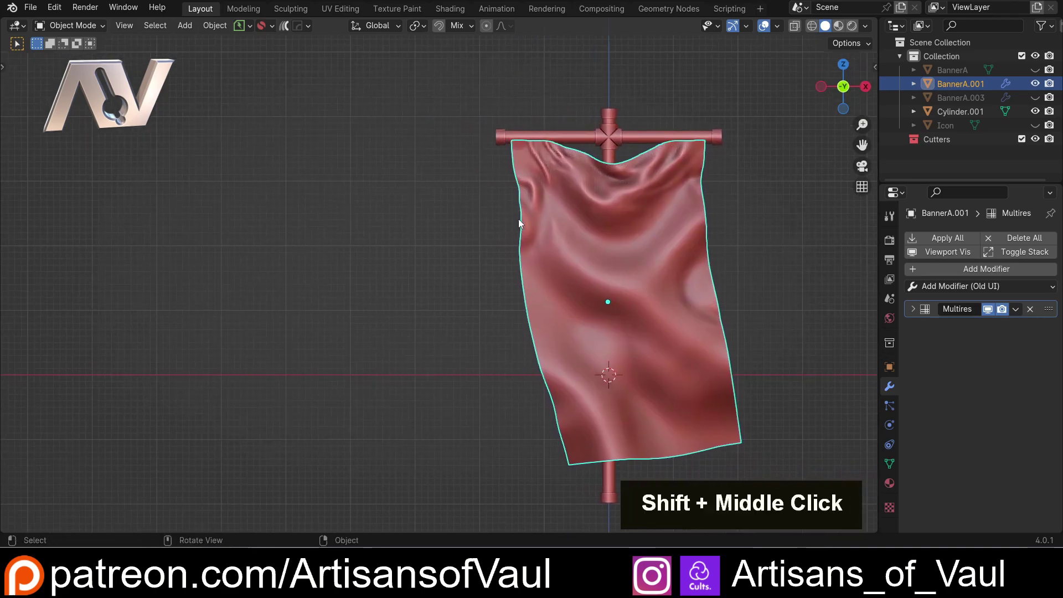
{"action": "left_click", "coordinate": [1034, 70]}
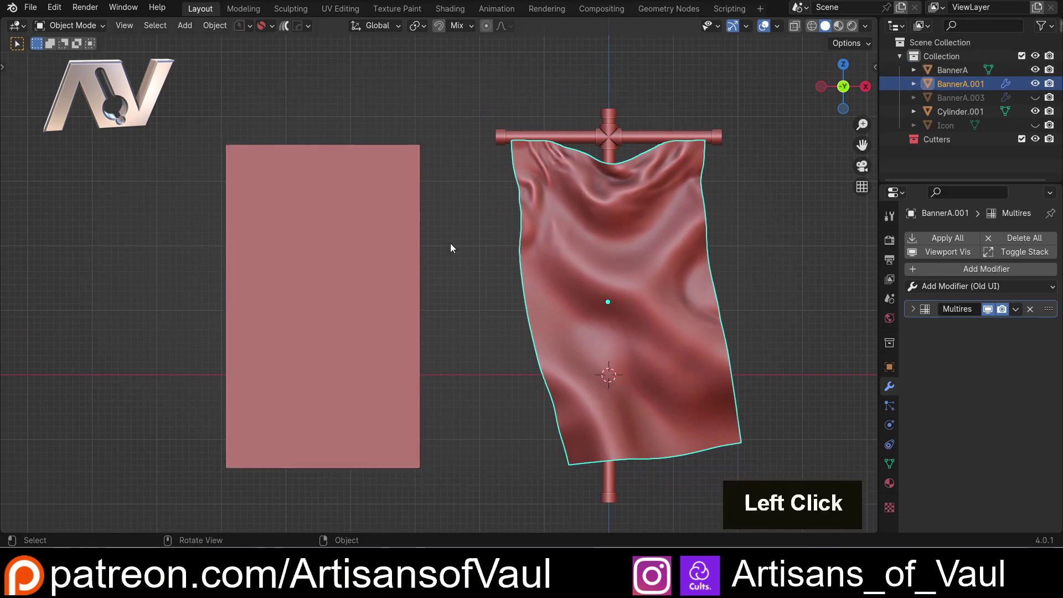
{"action": "double_click", "coordinate": [416, 255]}
{"action": "middle_click_drag", "start_coordinate": [427, 259], "coordinate": [460, 211], "text": "shift"}
{"action": "left_click", "coordinate": [838, 92]}
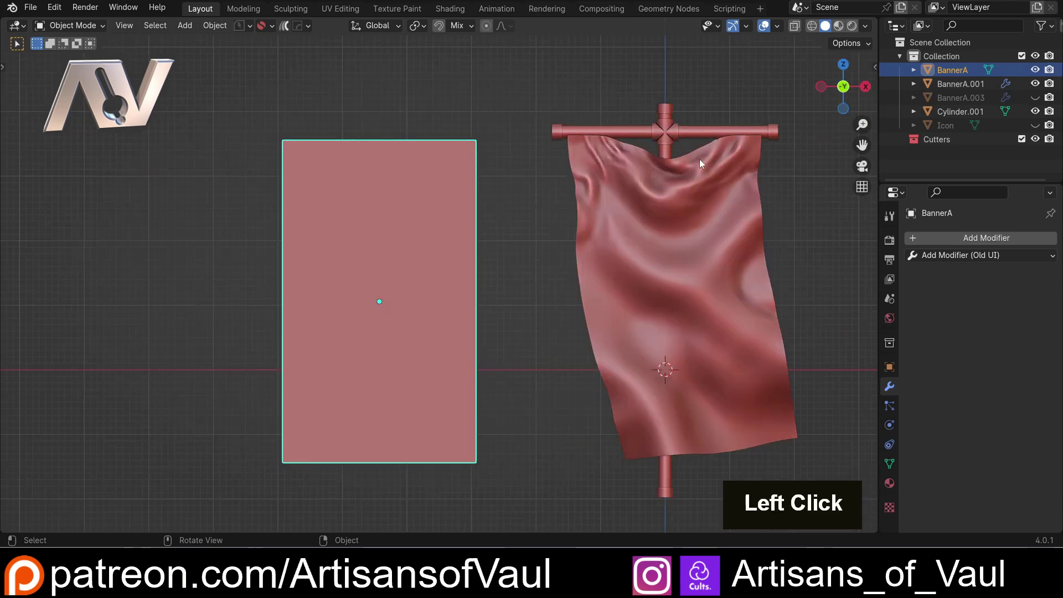
Switch the selection between the flat BannerA plane and the draped BannerA.001.
{"action": "left_click", "coordinate": [672, 194], "text": "shift"}
{"action": "middle_click_drag", "start_coordinate": [531, 245], "coordinate": [404, 227], "text": "shift"}
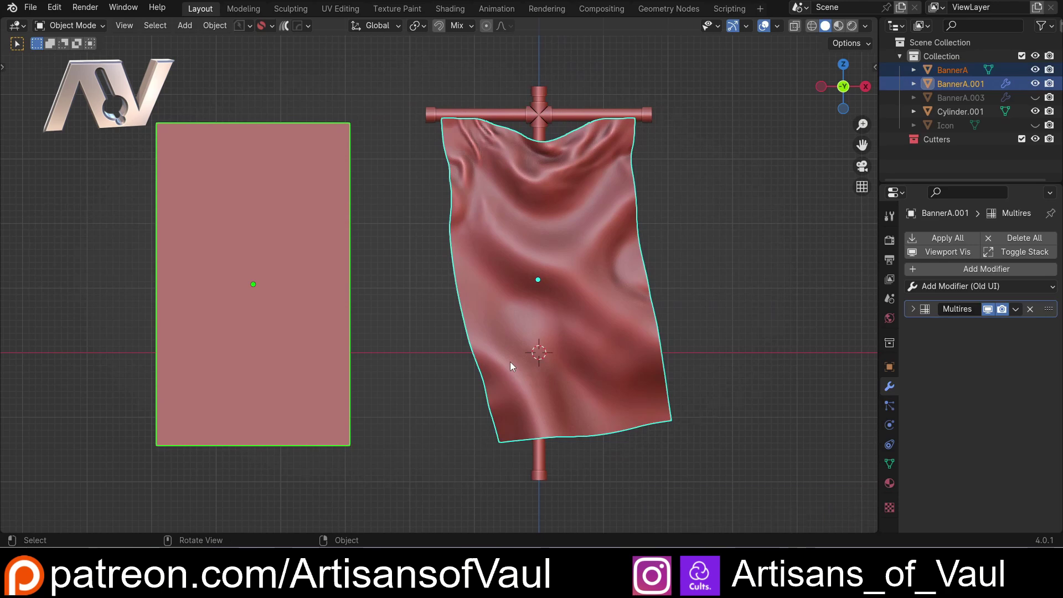
{"action": "left_click", "coordinate": [408, 280]}
{"action": "left_click", "coordinate": [309, 193]}
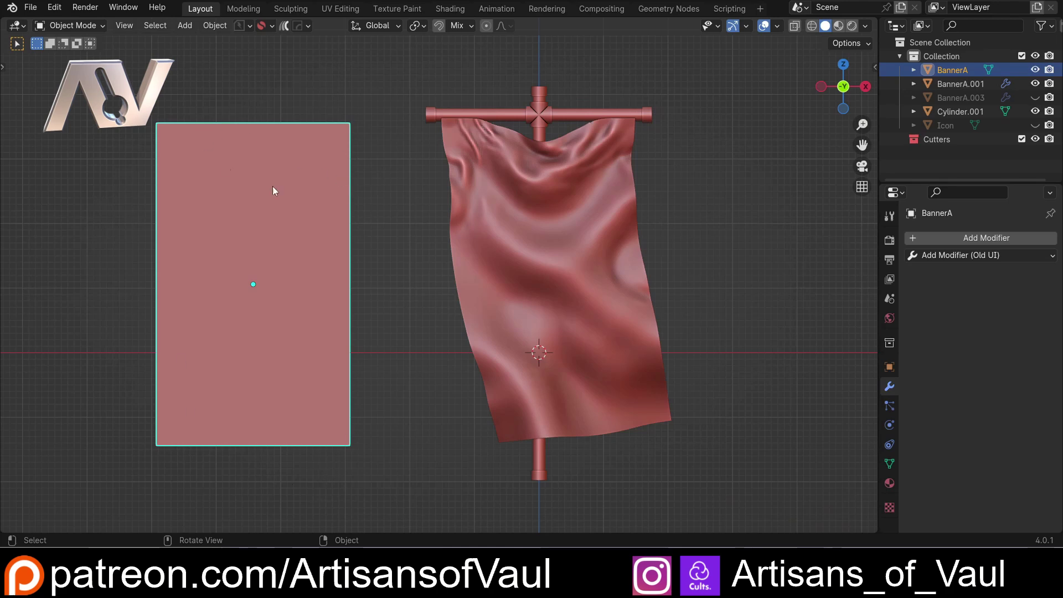
{"action": "left_click", "coordinate": [522, 202]}
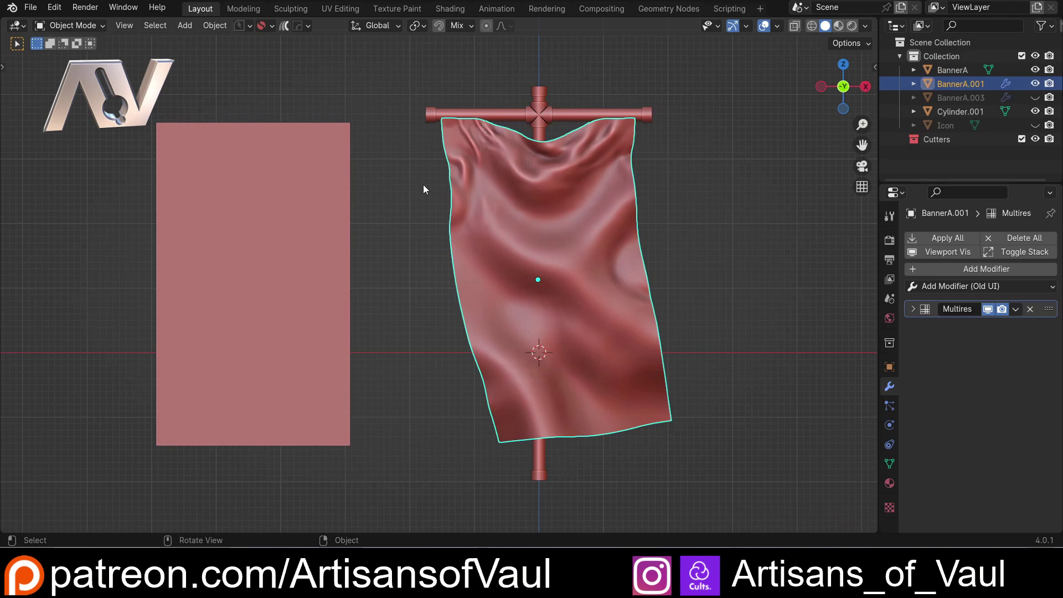
{"action": "left_click", "coordinate": [300, 187]}
{"action": "middle_click_drag", "start_coordinate": [358, 205], "coordinate": [424, 233], "text": "shift"}
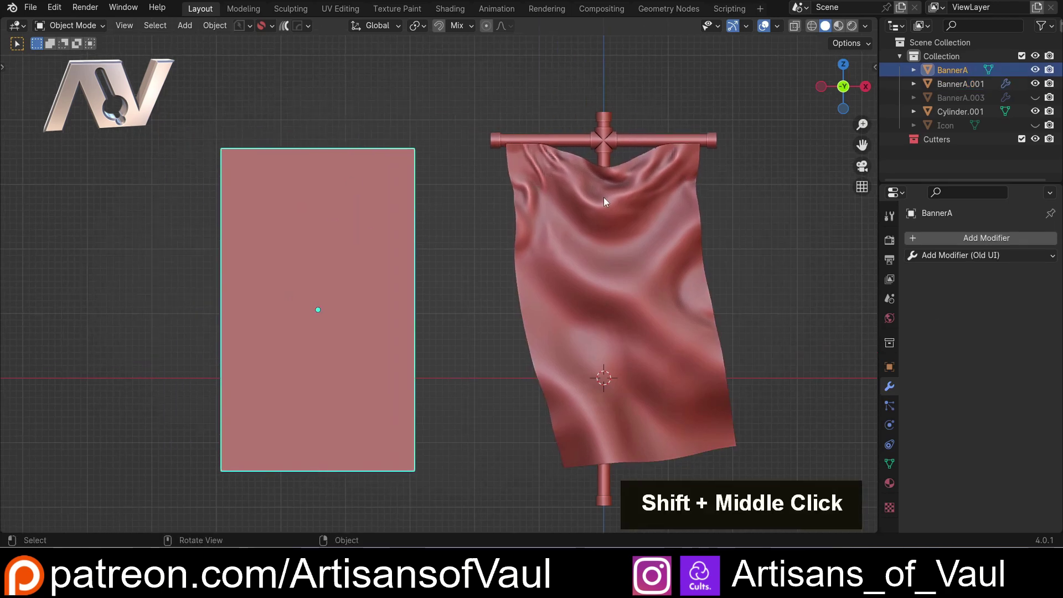
{"action": "scroll", "coordinate": [531, 237], "scroll_direction": "up", "scroll_amount": 1}
{"action": "scroll", "coordinate": [486, 224], "scroll_direction": "down", "scroll_amount": 1}
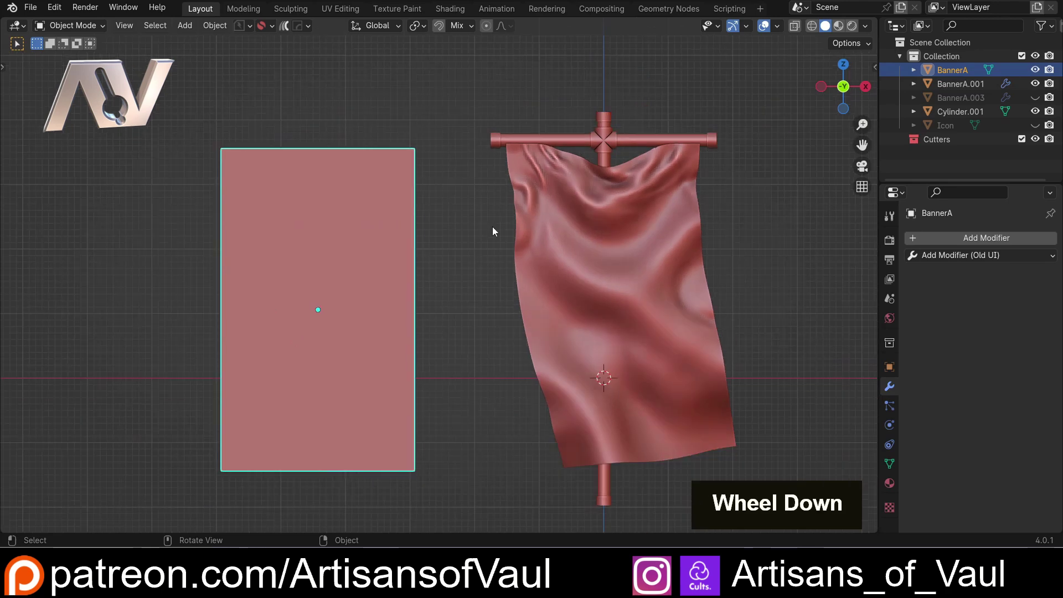
With BannerA and BannerA.001 both selected, enter Edit Mode and return to Object Mode.
{"action": "left_click", "coordinate": [496, 230], "text": "shift"}
{"action": "key", "text": "Tab"}
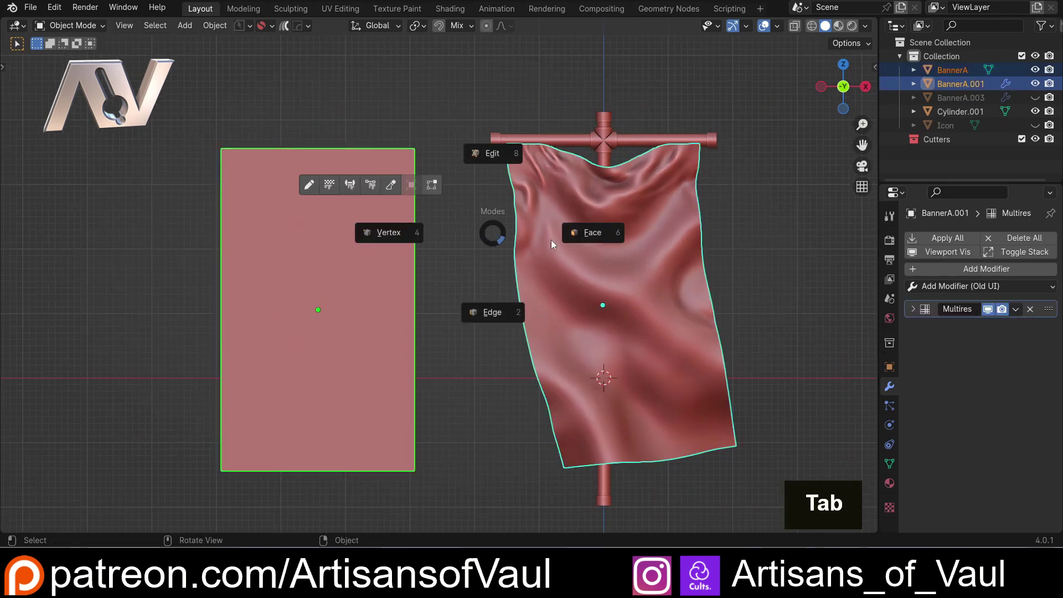
{"action": "scroll", "coordinate": [472, 242], "scroll_direction": "up", "scroll_amount": 2}
{"action": "scroll", "coordinate": [296, 270], "scroll_direction": "down", "scroll_amount": 1}
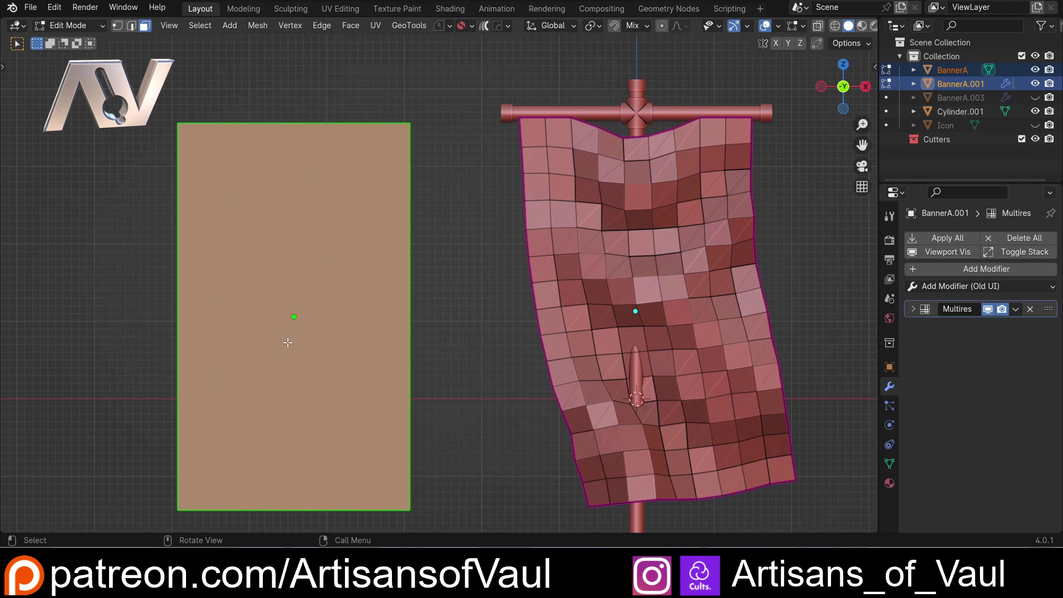
{"action": "key", "text": "Tab"}
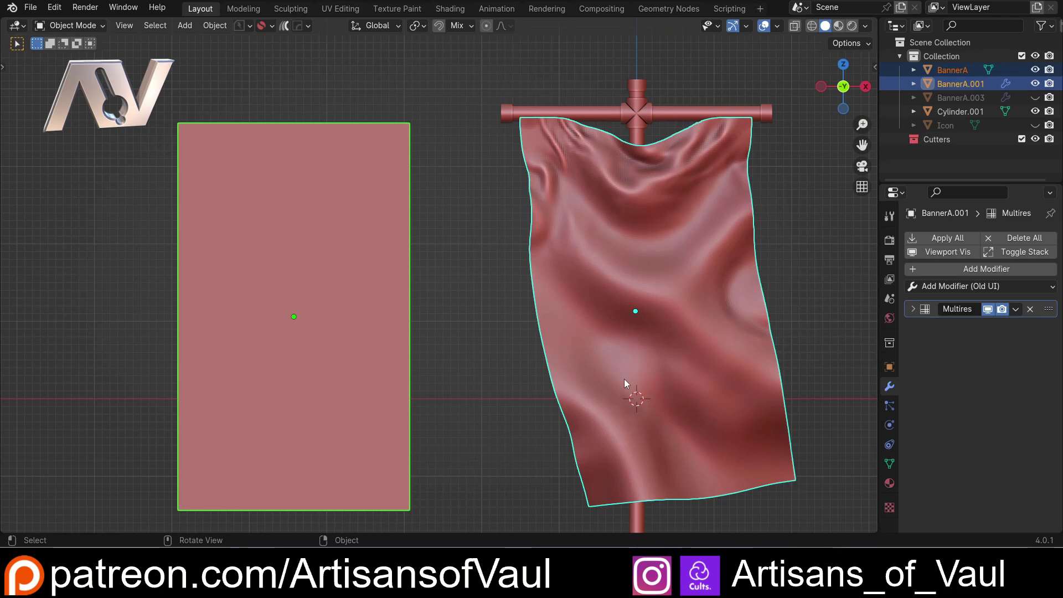
{"action": "middle_click_drag", "start_coordinate": [310, 286], "coordinate": [440, 274], "text": "shift"}
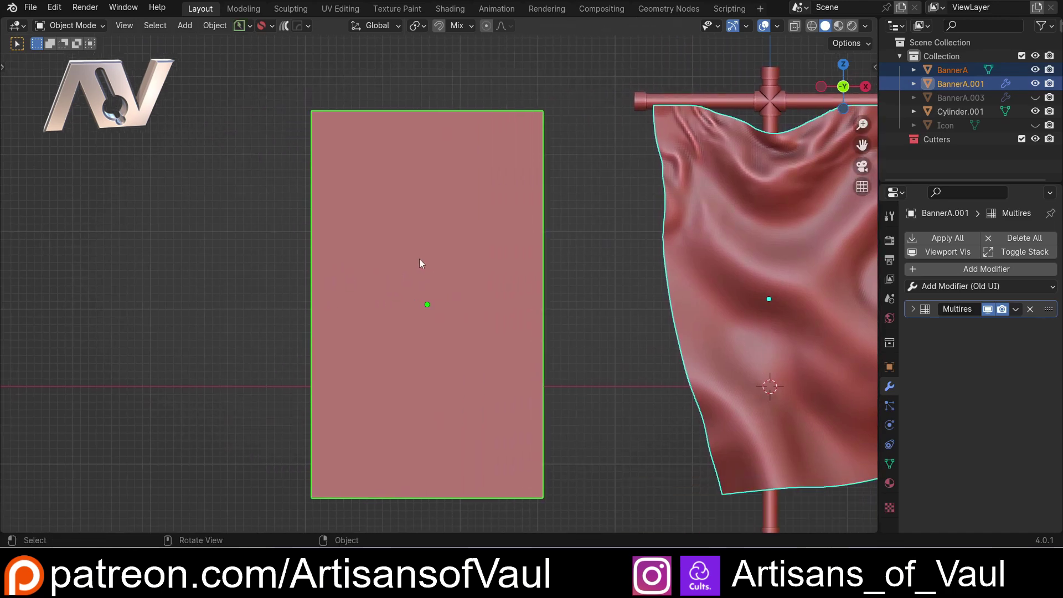
{"action": "scroll", "coordinate": [486, 268], "scroll_direction": "down", "scroll_amount": 5, "text": "shift"}
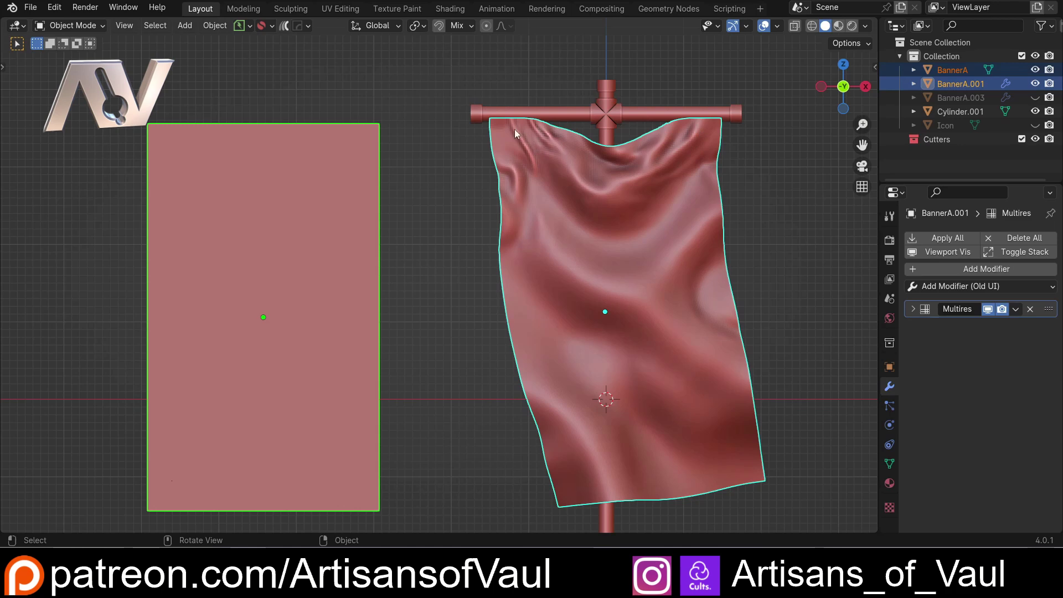
{"action": "middle_click_drag", "start_coordinate": [315, 387], "coordinate": [471, 368], "text": "shift"}
Duplicate the flat BannerA plane in place and rename the copy 'Detail'.
{"action": "double_click", "coordinate": [515, 175]}
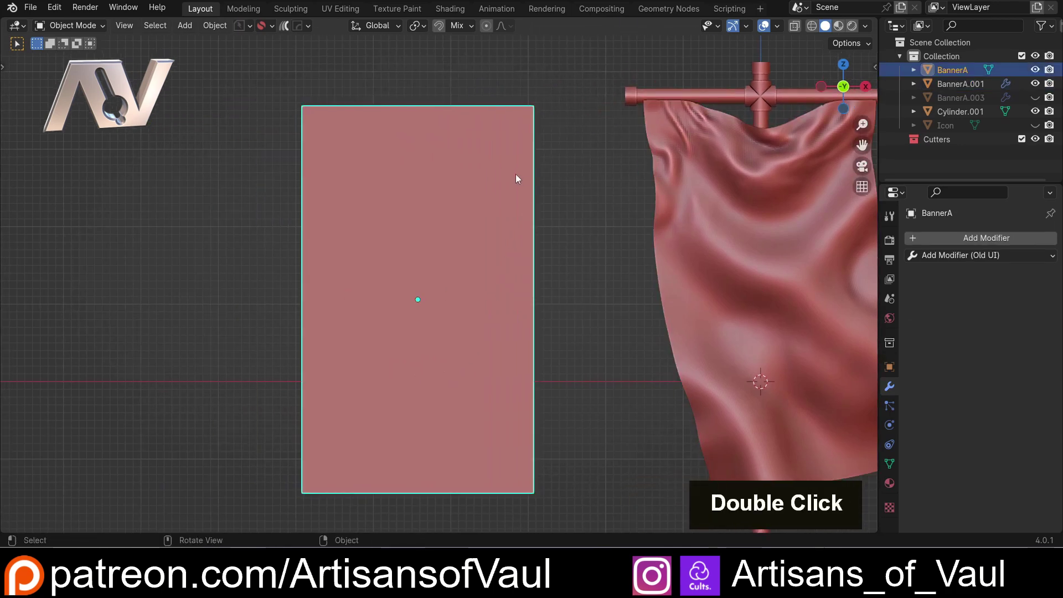
{"action": "key", "text": "shift+d"}
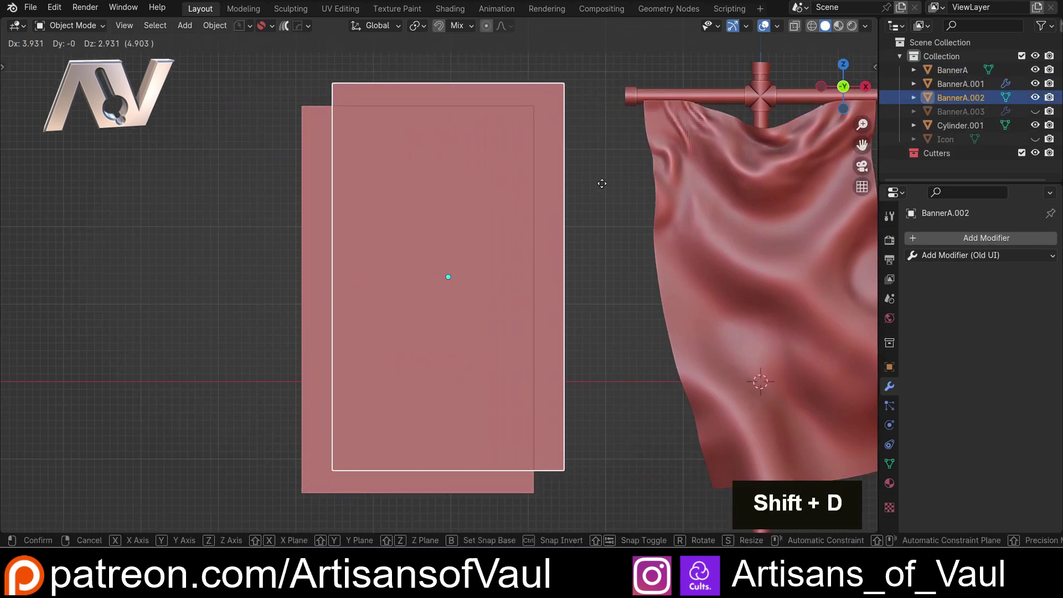
{"action": "key", "text": "Escape"}
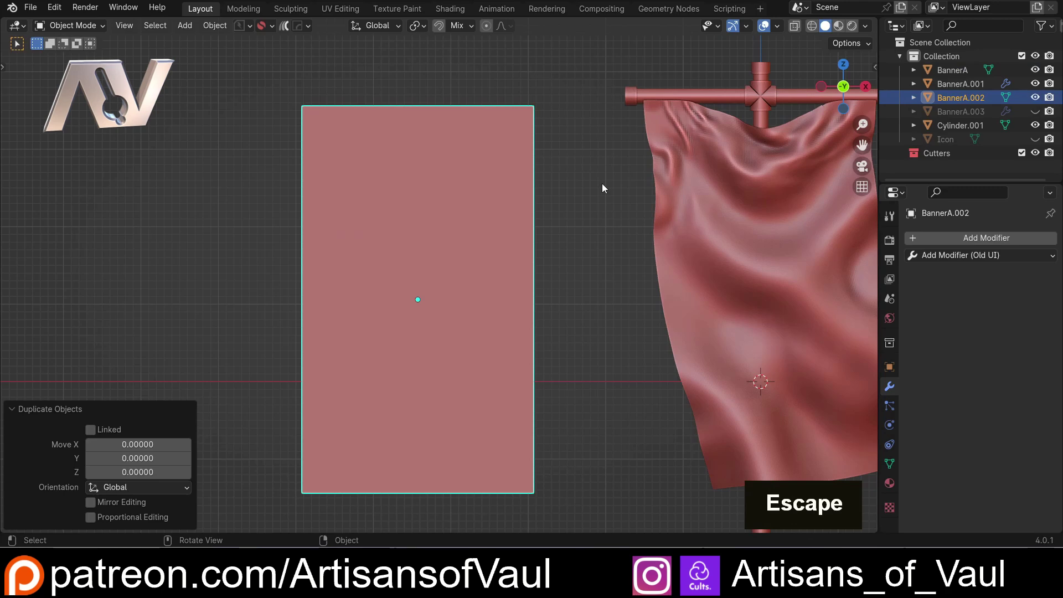
{"action": "key", "text": "F2"}
{"action": "type", "text": "De"}
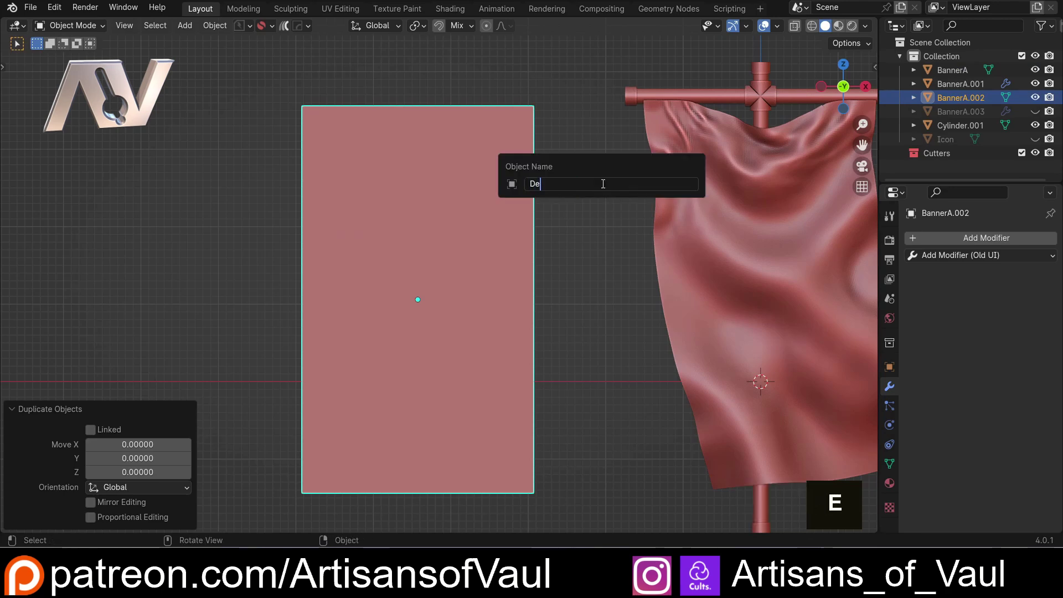
{"action": "type", "text": "tail"}
{"action": "key", "text": "Return"}
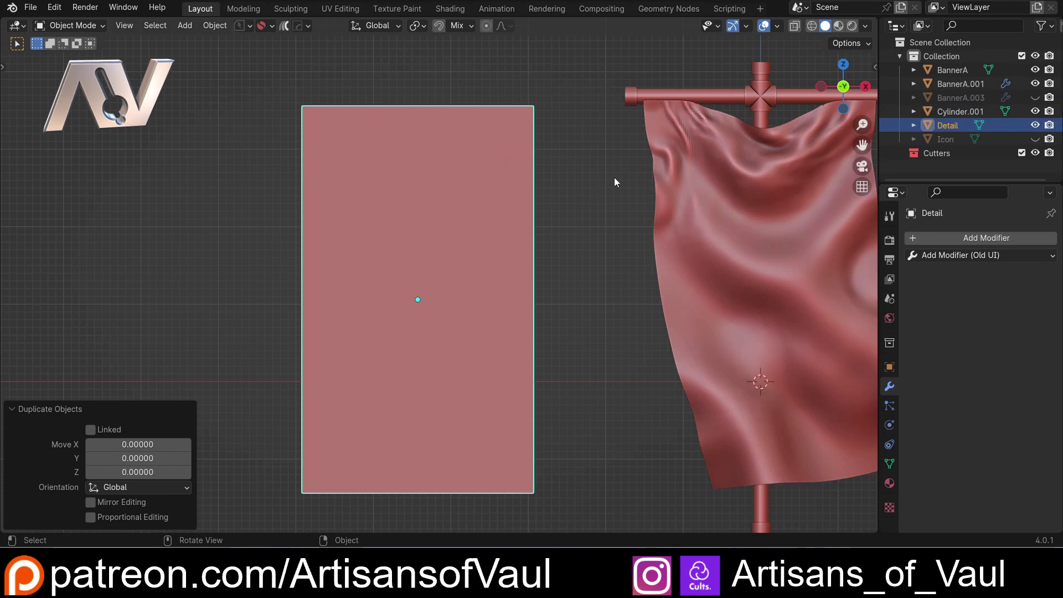
Scale Detail uniformly to 0.976, then narrow its X width to 0.975.
{"action": "key", "text": "s"}
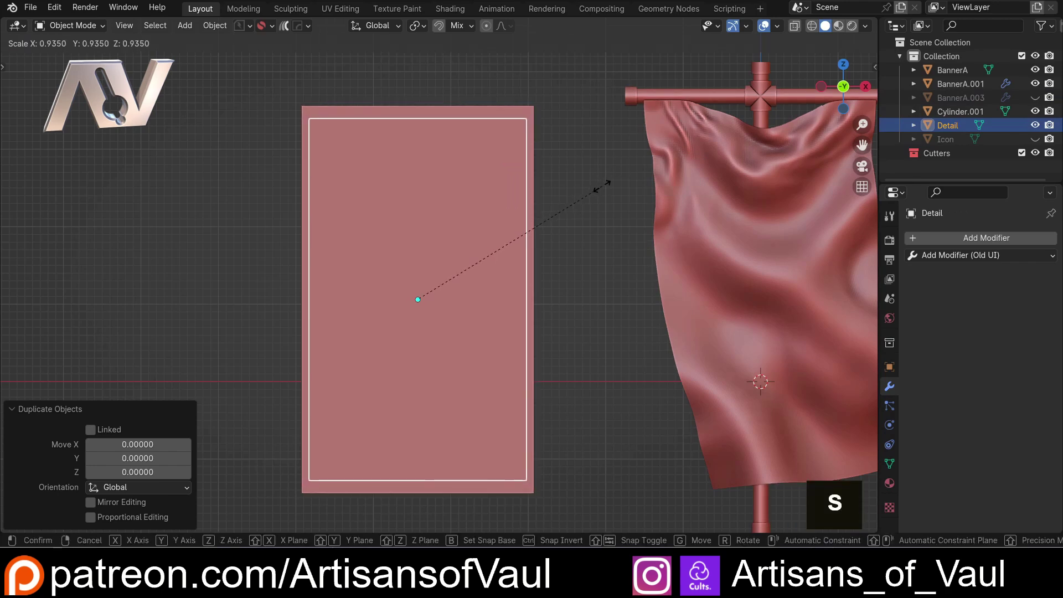
{"action": "left_click", "coordinate": [613, 185]}
{"action": "key", "text": "s"}
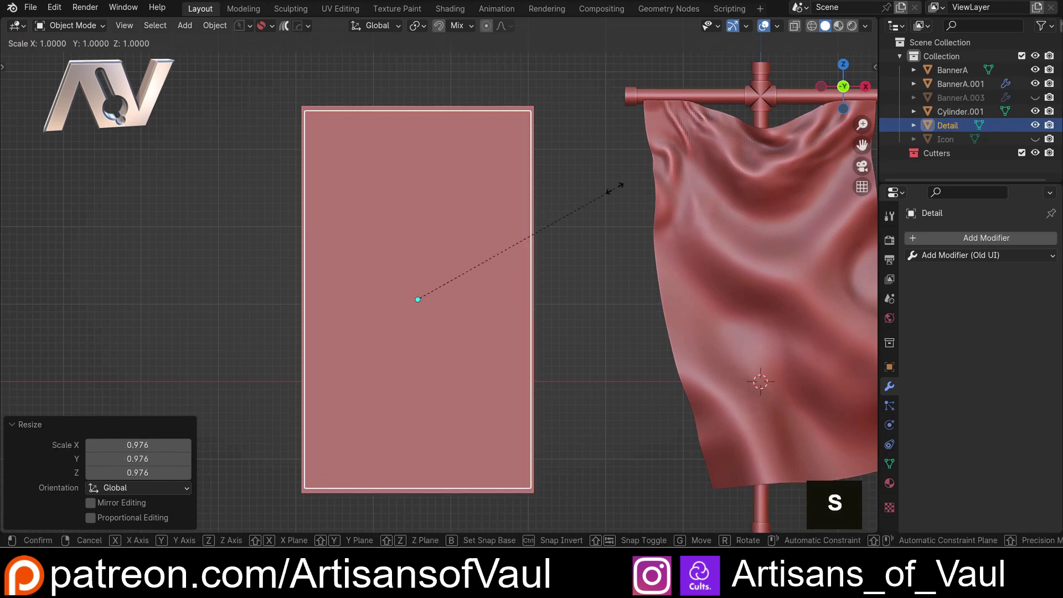
{"action": "key", "text": "x"}
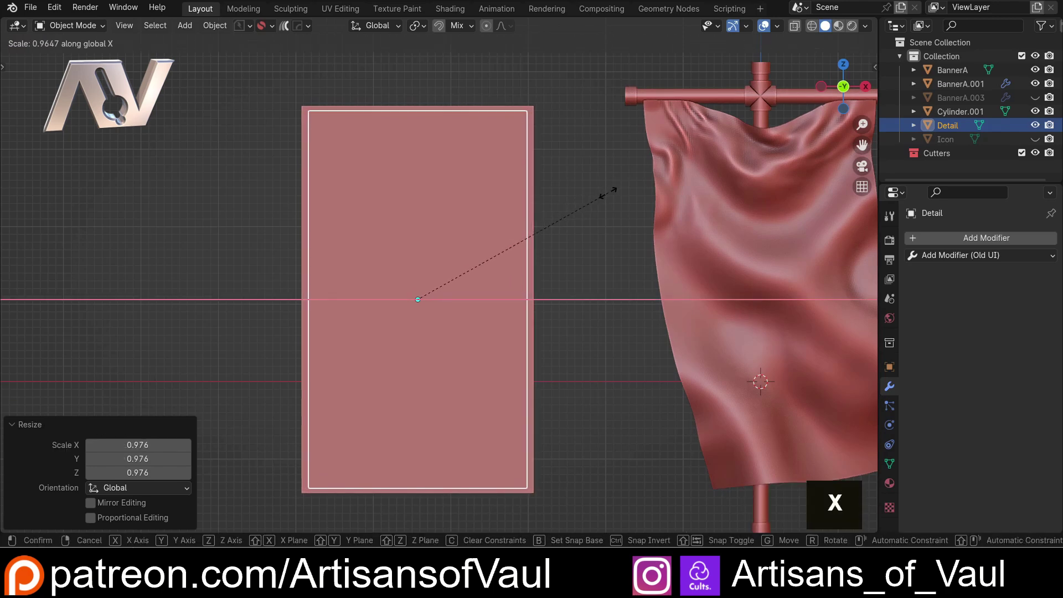
{"action": "left_click", "coordinate": [611, 193]}
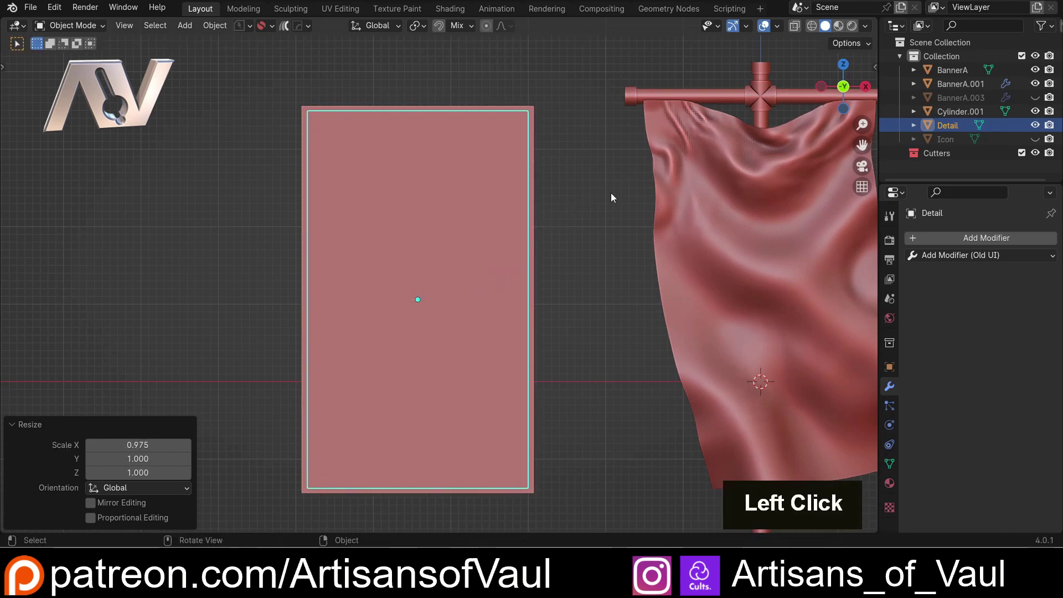
{"action": "middle_click_drag", "start_coordinate": [611, 193], "coordinate": [543, 209], "text": "shift"}
Inset Detail's face in Edit Mode and delete the inner face, leaving a hollow border.
{"action": "key", "text": "Tab"}
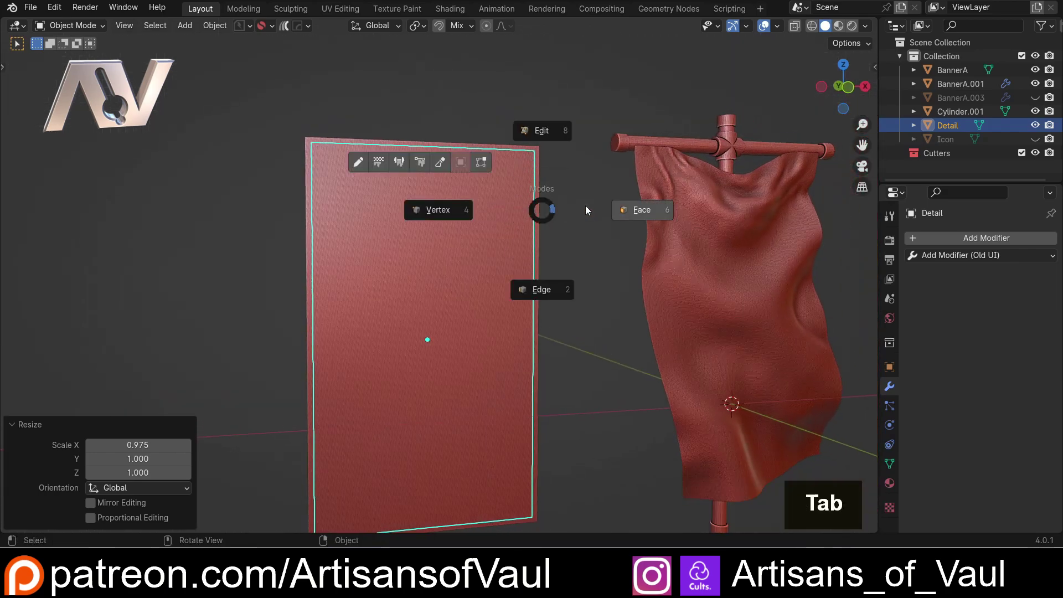
{"action": "left_click", "coordinate": [631, 210]}
{"action": "key", "text": "i"}
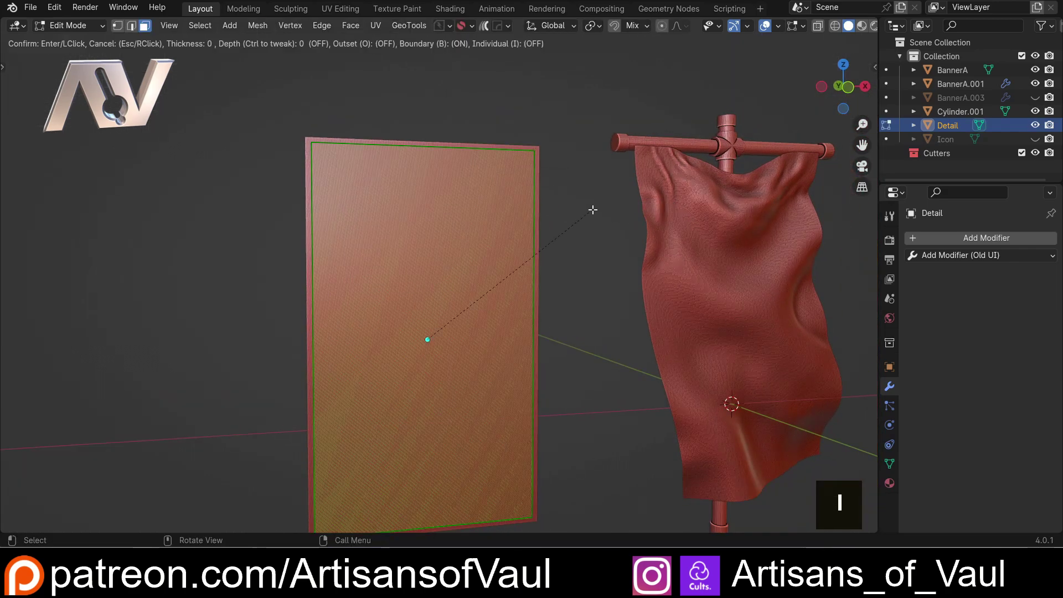
{"action": "left_click", "coordinate": [587, 213]}
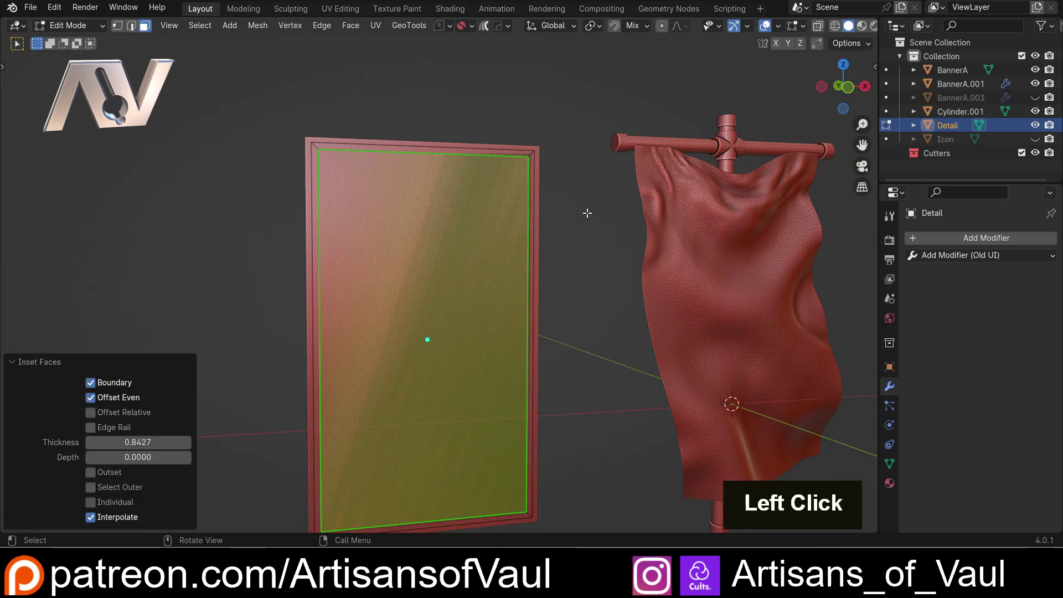
{"action": "key", "text": "Delete"}
{"action": "left_click", "coordinate": [559, 243]}
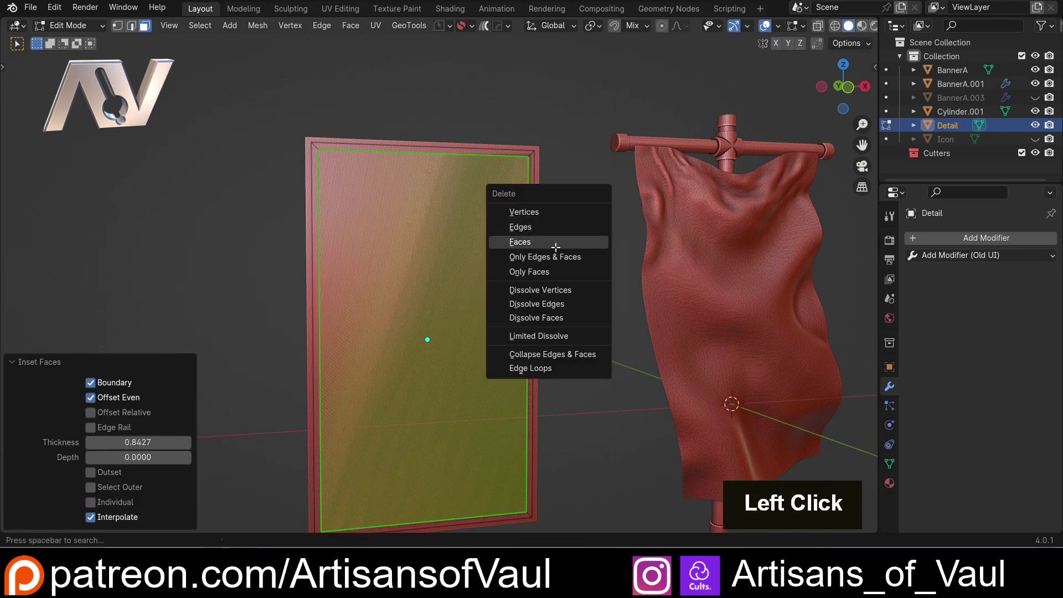
{"action": "middle_click", "coordinate": [394, 222]}
{"action": "middle_click_drag", "start_coordinate": [394, 222], "coordinate": [348, 182]}
{"action": "scroll", "coordinate": [349, 214], "scroll_direction": "up", "scroll_amount": 2}
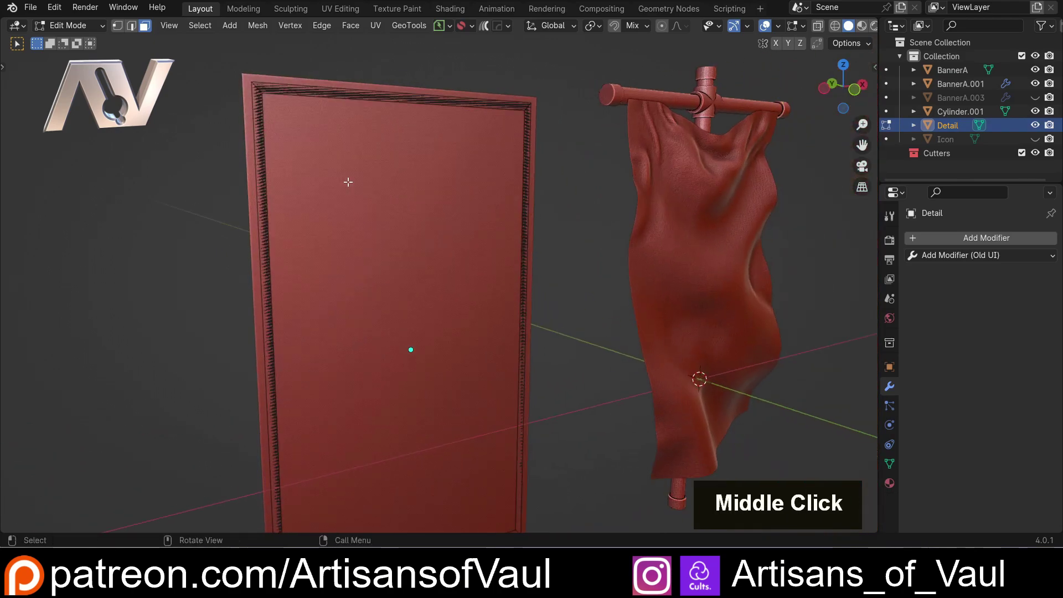
Extrude all the frame geometry to a thickness of 0.64186.
{"action": "key", "text": "a"}
{"action": "key", "text": "e"}
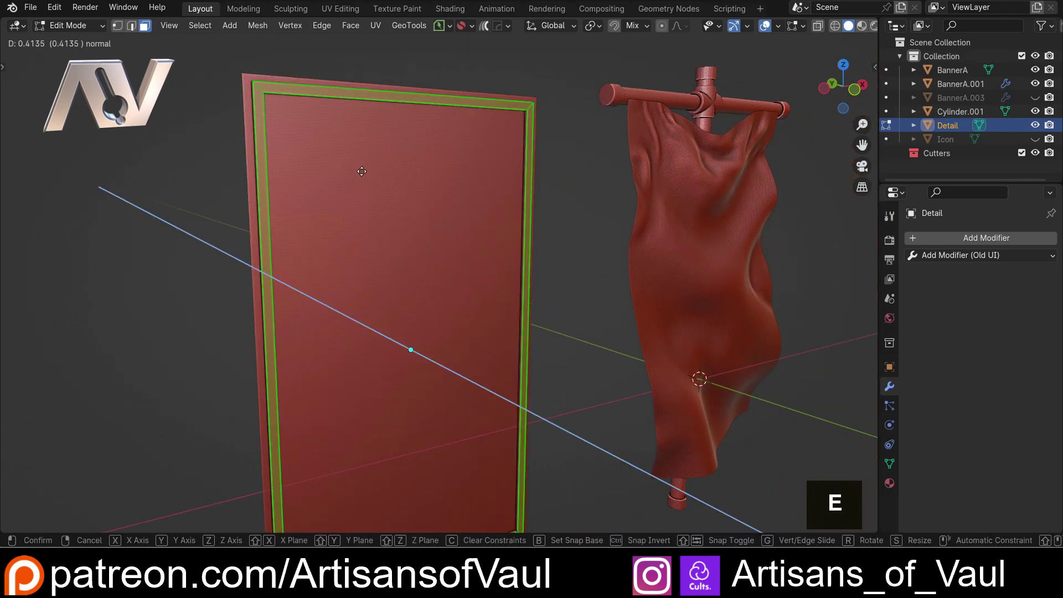
{"action": "left_click", "coordinate": [328, 163]}
{"action": "middle_click_drag", "start_coordinate": [329, 163], "coordinate": [413, 216]}
{"action": "scroll", "coordinate": [510, 207], "scroll_direction": "up", "scroll_amount": 5}
{"action": "middle_click_drag", "start_coordinate": [510, 207], "coordinate": [446, 225]}
{"action": "scroll", "coordinate": [486, 123], "scroll_direction": "down", "scroll_amount": 3}
In Object Mode, move the frame 0.18190 along the Y axis.
{"action": "key", "text": "Tab"}
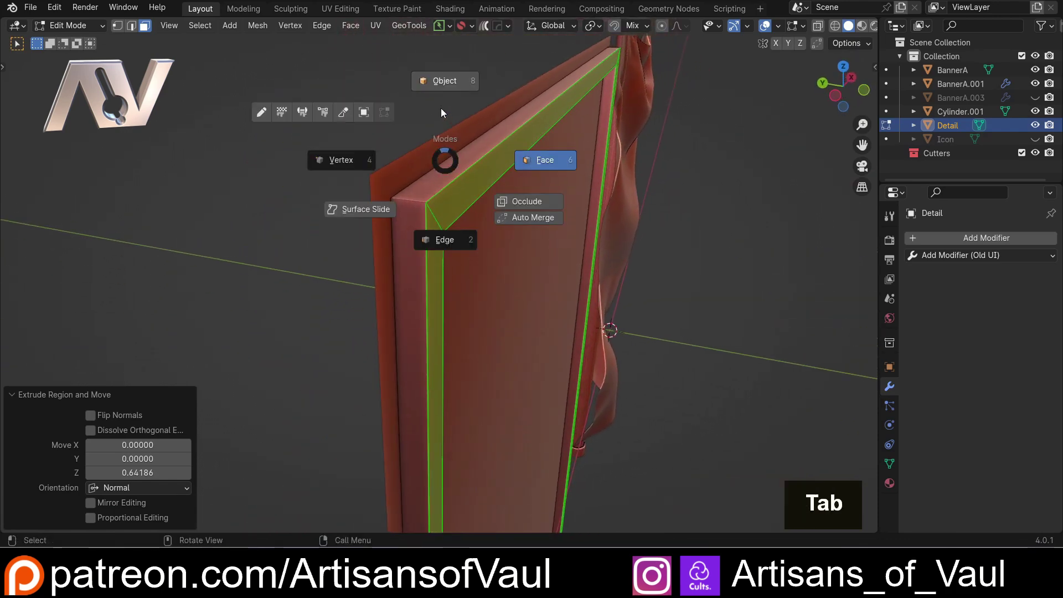
{"action": "key", "text": "g"}
{"action": "key", "text": "y"}
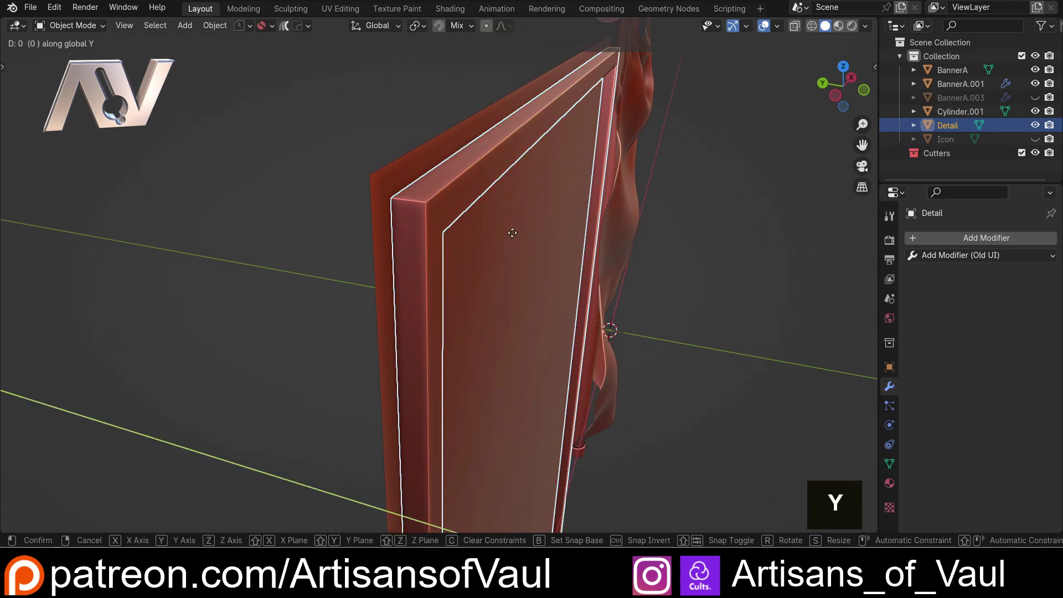
{"action": "left_click", "coordinate": [509, 238]}
{"action": "middle_click_drag", "start_coordinate": [509, 239], "coordinate": [481, 190]}
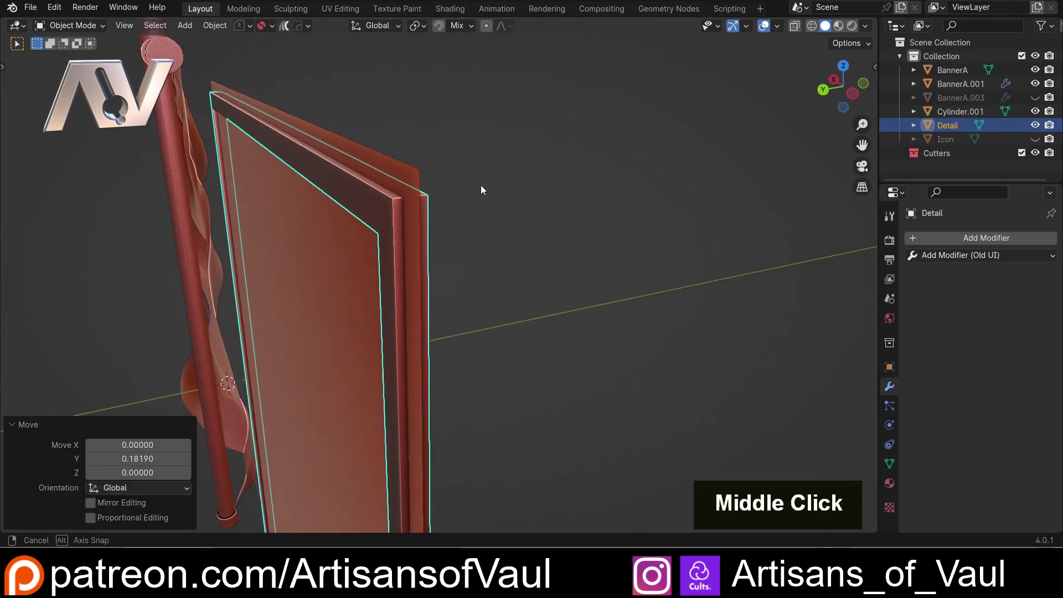
{"action": "middle_click_drag", "start_coordinate": [362, 201], "coordinate": [613, 193]}
{"action": "scroll", "coordinate": [390, 148], "scroll_direction": "up", "scroll_amount": 2}
Select Detail, enter Edit Mode, and add ten loop cuts around the border.
{"action": "left_click", "coordinate": [613, 194]}
{"action": "middle_click_drag", "start_coordinate": [425, 218], "coordinate": [556, 237], "text": "shift"}
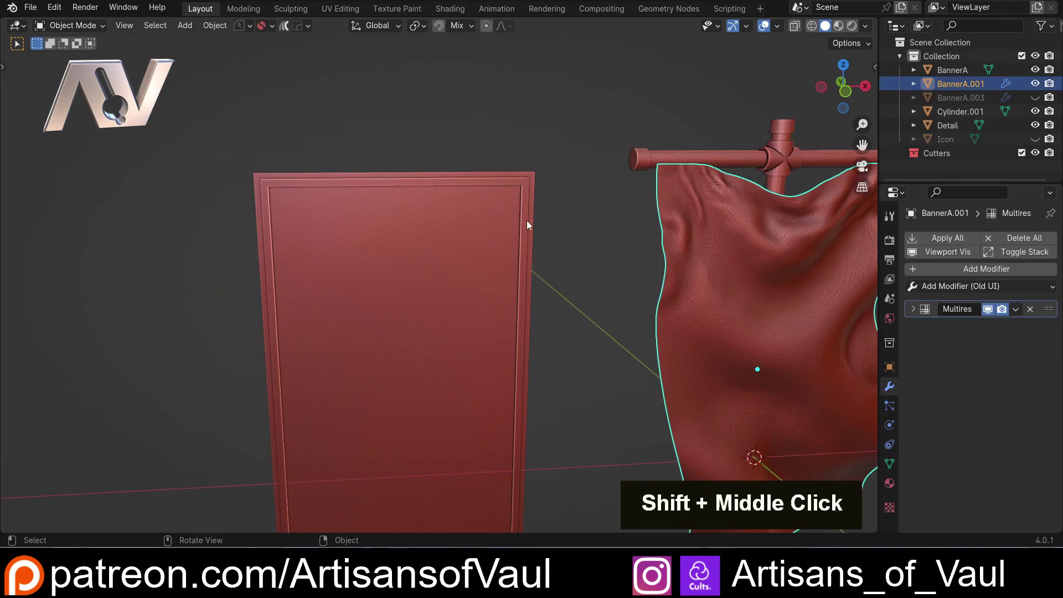
{"action": "left_click", "coordinate": [471, 182]}
{"action": "scroll", "coordinate": [424, 170], "scroll_direction": "up", "scroll_amount": 2}
{"action": "scroll", "coordinate": [483, 244], "scroll_direction": "up", "scroll_amount": 2}
{"action": "key", "text": "Tab"}
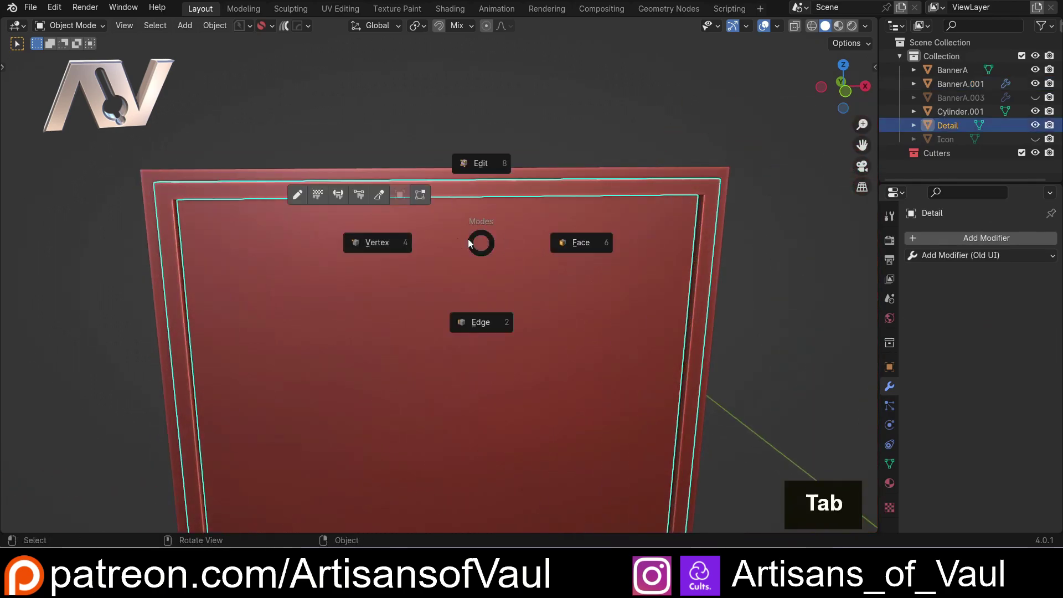
{"action": "middle_click_drag", "start_coordinate": [185, 203], "coordinate": [207, 208]}
{"action": "key", "text": "ctrl+r"}
{"action": "scroll", "coordinate": [163, 192], "scroll_direction": "up", "scroll_amount": 9}
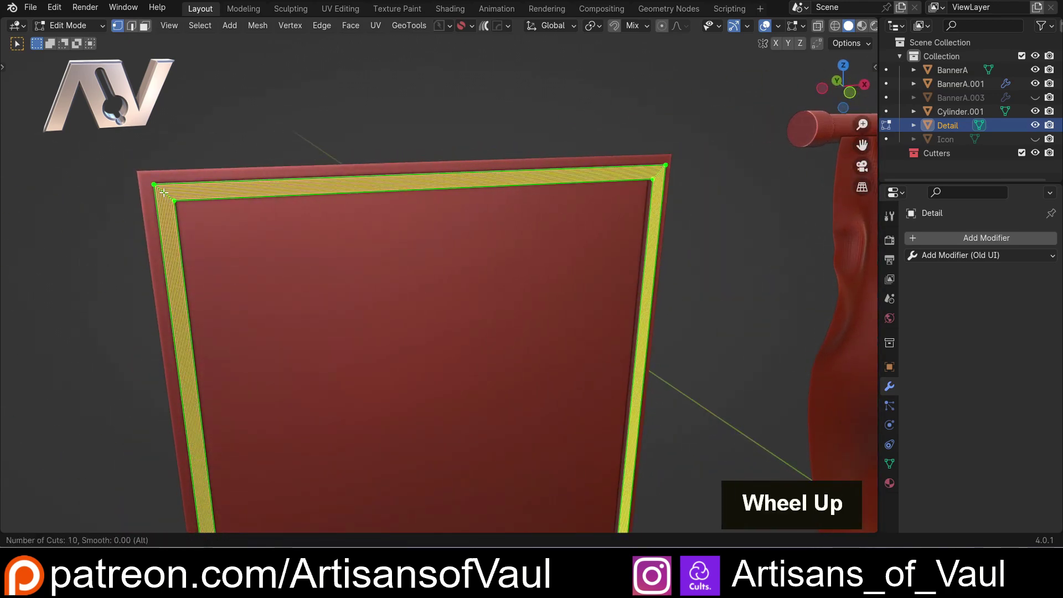
{"action": "middle_click_drag", "start_coordinate": [163, 192], "coordinate": [385, 181]}
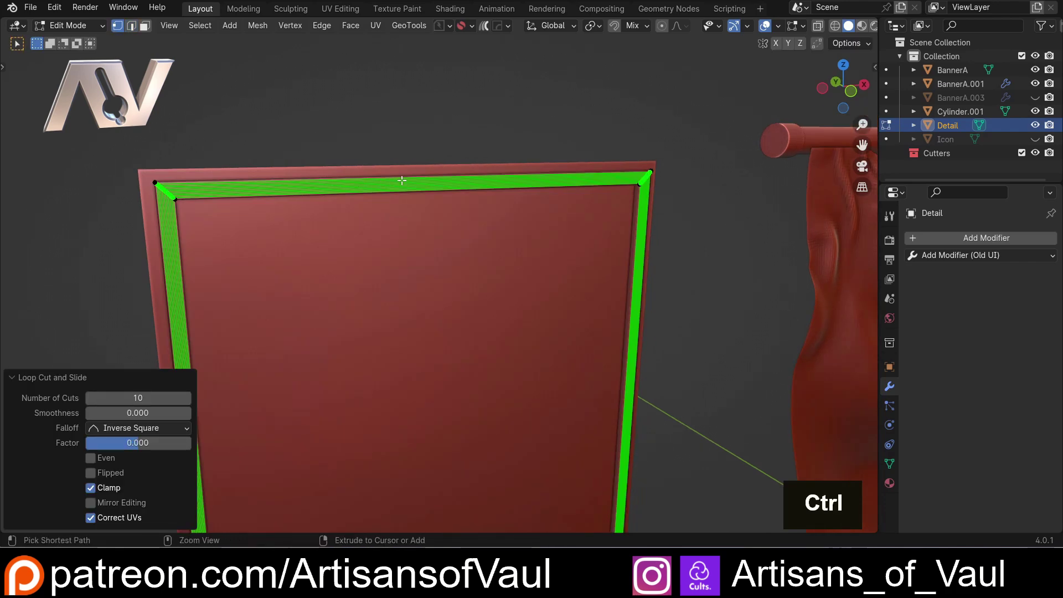
Add dense unslid loop cuts along the top border strip.
{"action": "key", "text": "ctrl+r"}
{"action": "scroll", "coordinate": [402, 179], "scroll_direction": "up", "scroll_amount": 20}
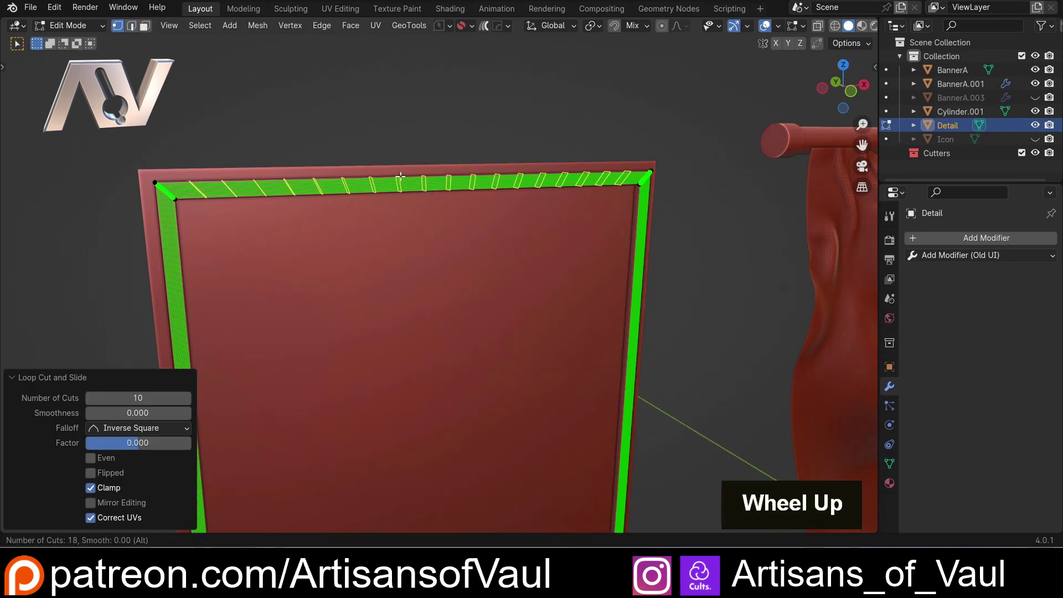
{"action": "scroll", "coordinate": [401, 176], "scroll_direction": "up", "scroll_amount": 20}
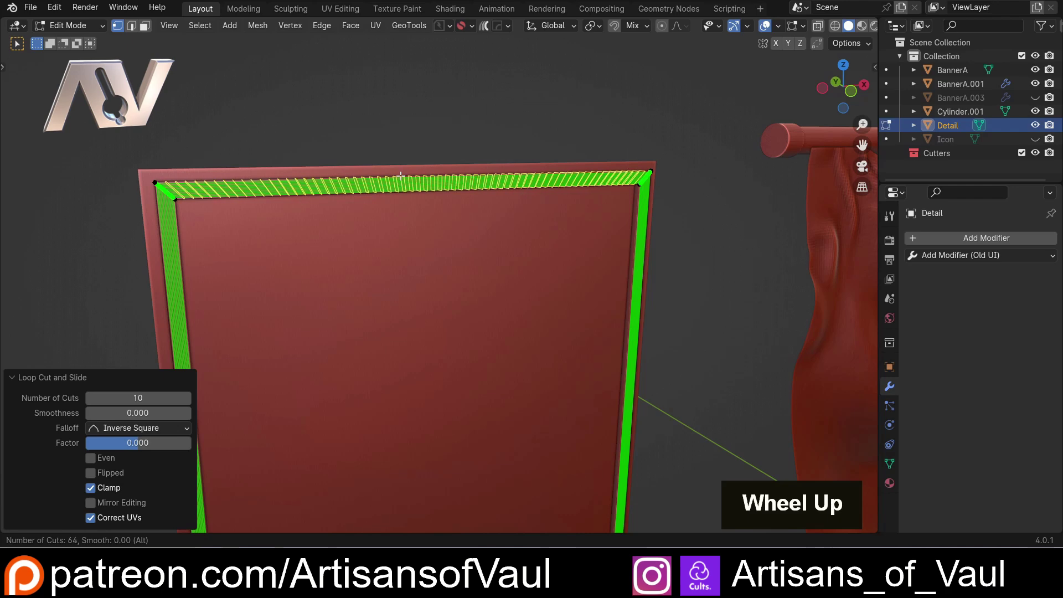
{"action": "scroll", "coordinate": [401, 176], "scroll_direction": "up", "scroll_amount": 3}
{"action": "left_click", "coordinate": [401, 177]}
{"action": "scroll", "coordinate": [389, 192], "scroll_direction": "down", "scroll_amount": 5}
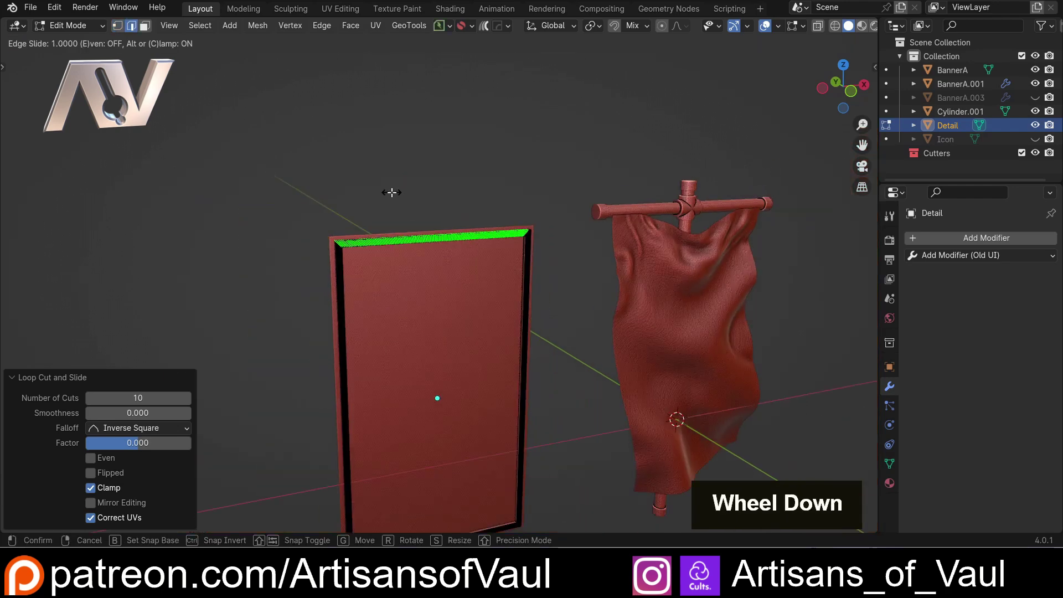
{"action": "key", "text": "Escape"}
{"action": "scroll", "coordinate": [329, 240], "scroll_direction": "up", "scroll_amount": 4}
Add dense cuts on the left border and mirror them to the right with Symmetrize.
{"action": "key", "text": "ctrl+r"}
{"action": "scroll", "coordinate": [315, 238], "scroll_direction": "up", "scroll_amount": 11}
{"action": "scroll", "coordinate": [315, 238], "scroll_direction": "up", "scroll_amount": 20}
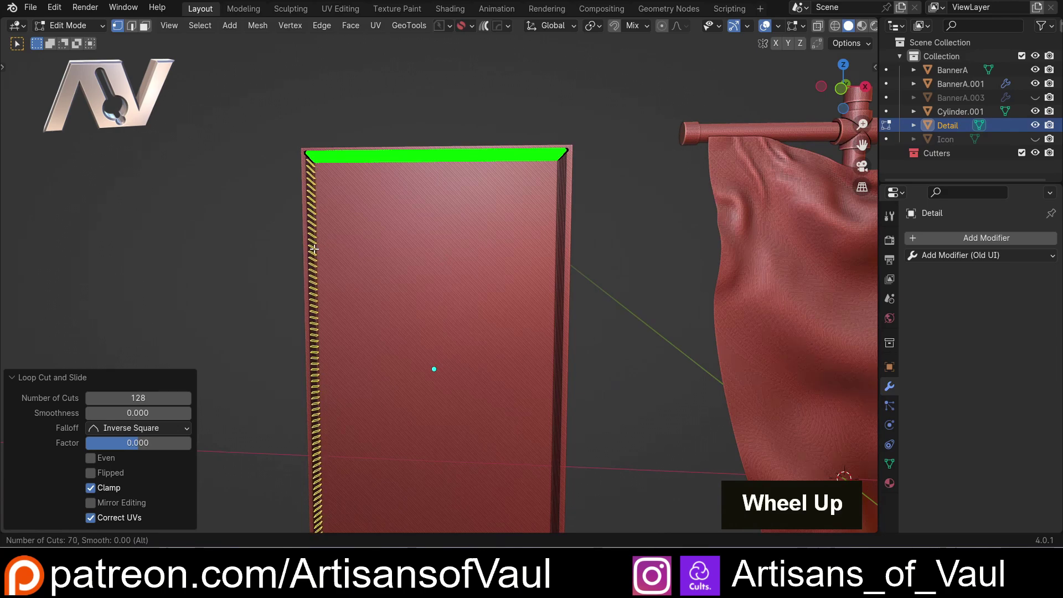
{"action": "scroll", "coordinate": [314, 249], "scroll_direction": "up", "scroll_amount": 10}
{"action": "left_click", "coordinate": [314, 249]}
{"action": "key", "text": "Escape"}
{"action": "key", "text": "alt+x"}
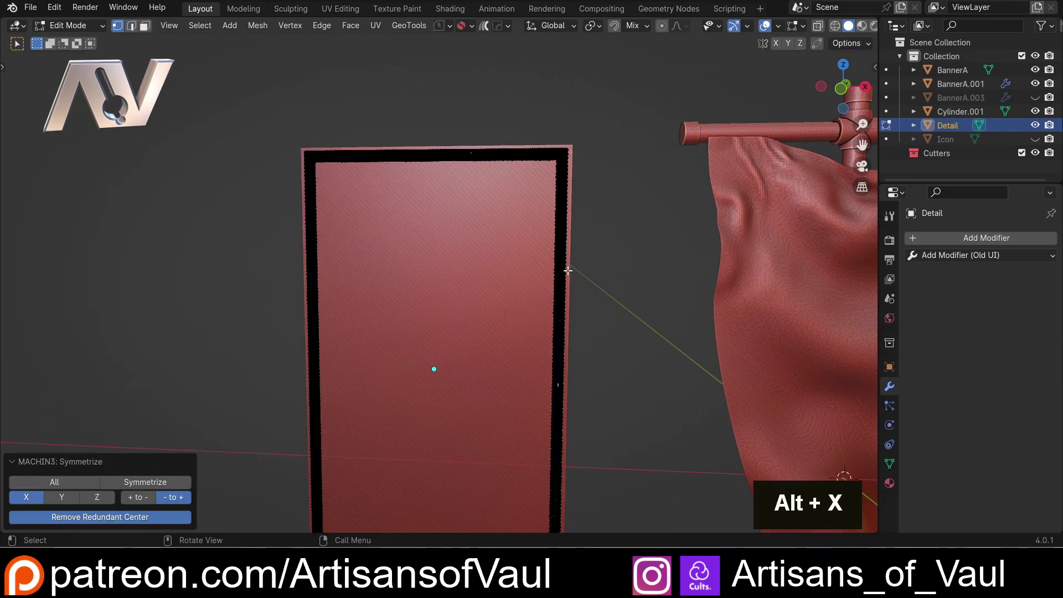
{"action": "middle_click_drag", "start_coordinate": [436, 385], "coordinate": [425, 234], "text": "shift"}
{"action": "scroll", "coordinate": [387, 422], "scroll_direction": "up", "scroll_amount": 3}
Add a two-cut loop on the frame and another loop cut on the right border.
{"action": "key", "text": "ctrl+r"}
{"action": "scroll", "coordinate": [434, 309], "scroll_direction": "up", "scroll_amount": 2}
{"action": "key", "text": "ctrl+r"}
{"action": "left_click", "coordinate": [391, 370]}
{"action": "key", "text": "Escape"}
{"action": "middle_click_drag", "start_coordinate": [526, 410], "coordinate": [233, 293], "text": "shift"}
{"action": "key", "text": "ctrl+r"}
{"action": "left_click", "coordinate": [582, 289]}
{"action": "key", "text": "Escape"}
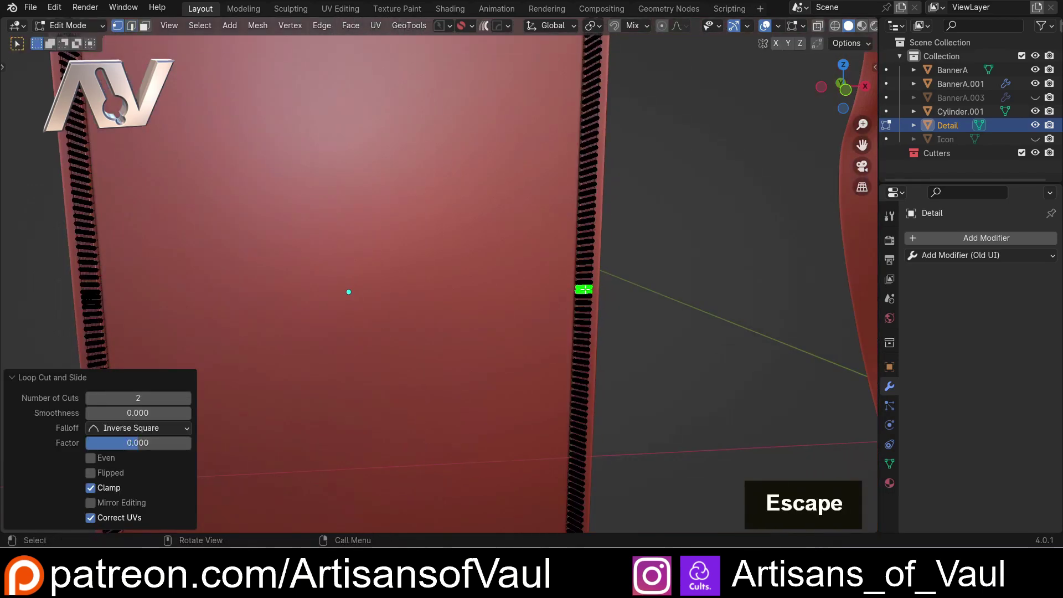
{"action": "scroll", "coordinate": [582, 292], "scroll_direction": "down", "scroll_amount": 3}
{"action": "middle_click_drag", "start_coordinate": [581, 292], "coordinate": [488, 233], "text": "shift"}
Switch to face selection and reframe the view to show frame and banner.
{"action": "key", "text": "Tab"}
{"action": "left_click", "coordinate": [563, 210]}
{"action": "middle_click_drag", "start_coordinate": [562, 211], "coordinate": [430, 157], "text": "shift"}
{"action": "scroll", "coordinate": [404, 275], "scroll_direction": "up", "scroll_amount": 2}
{"action": "scroll", "coordinate": [447, 224], "scroll_direction": "down", "scroll_amount": 4}
{"action": "middle_click_drag", "start_coordinate": [467, 301], "coordinate": [630, 209], "text": "shift"}
{"action": "key", "text": "Tab"}
Return to Object Mode and shift the flat frame plane along Y.
{"action": "left_click", "coordinate": [408, 105]}
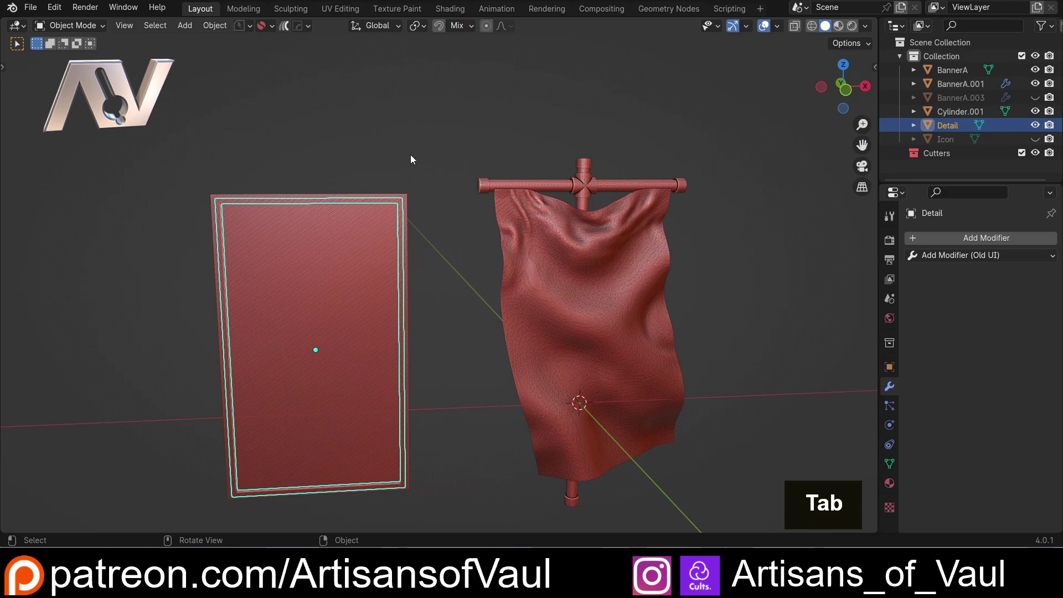
{"action": "scroll", "coordinate": [427, 195], "scroll_direction": "up", "scroll_amount": 2}
{"action": "middle_click_drag", "start_coordinate": [462, 227], "coordinate": [380, 309]}
{"action": "scroll", "coordinate": [448, 228], "scroll_direction": "down", "scroll_amount": 3}
{"action": "left_click", "coordinate": [417, 248]}
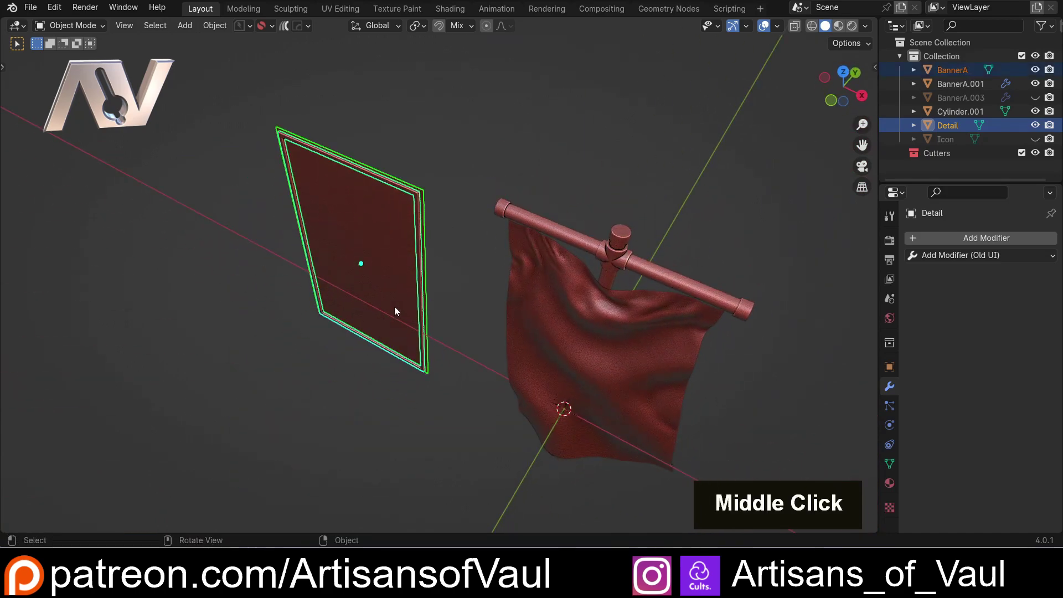
{"action": "key", "text": "g"}
{"action": "key", "text": "y"}
{"action": "left_click", "coordinate": [296, 404]}
Flowify Detail from the flat plane's top-right corner to the banner's matching corner.
{"action": "middle_click_drag", "start_coordinate": [296, 404], "coordinate": [360, 314]}
{"action": "scroll", "coordinate": [301, 297], "scroll_direction": "up", "scroll_amount": 2}
{"action": "middle_click_drag", "start_coordinate": [302, 297], "coordinate": [396, 195]}
{"action": "left_click", "coordinate": [411, 242]}
{"action": "left_click", "coordinate": [362, 194]}
{"action": "scroll", "coordinate": [335, 194], "scroll_direction": "up", "scroll_amount": 2}
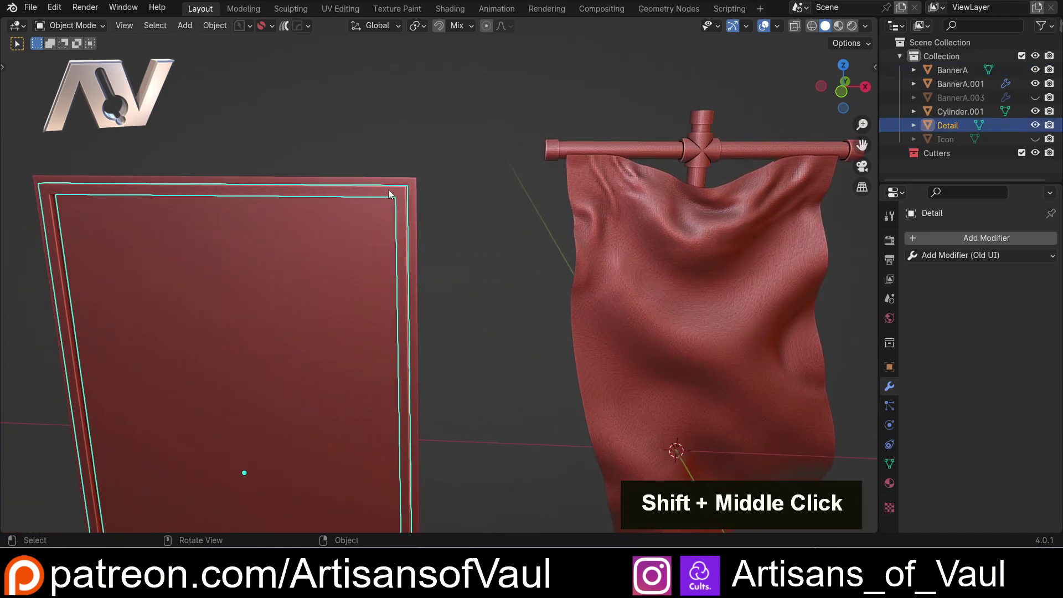
{"action": "right_click", "coordinate": [401, 200]}
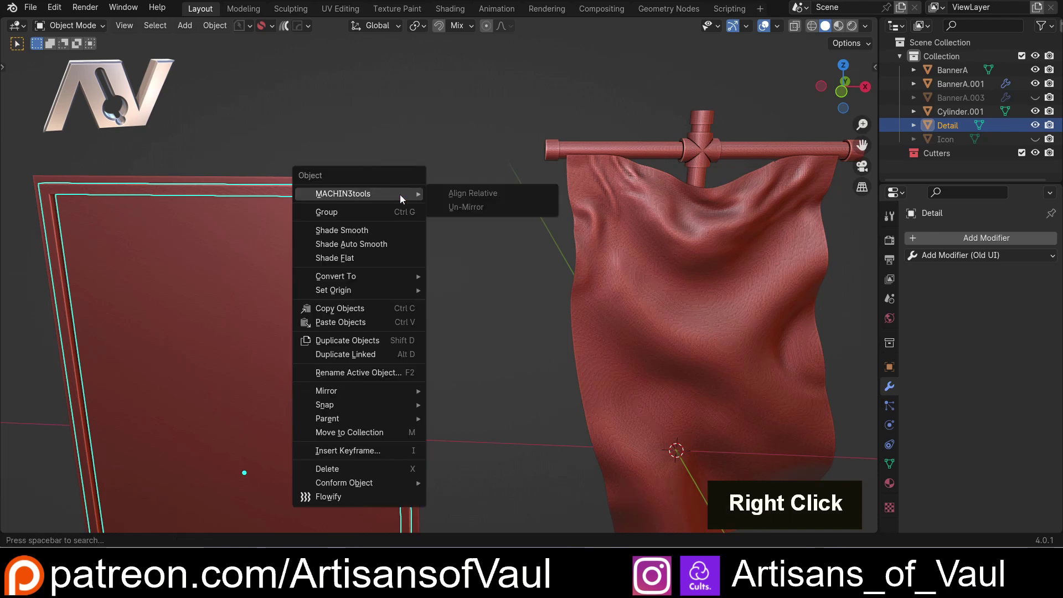
{"action": "left_click", "coordinate": [352, 501]}
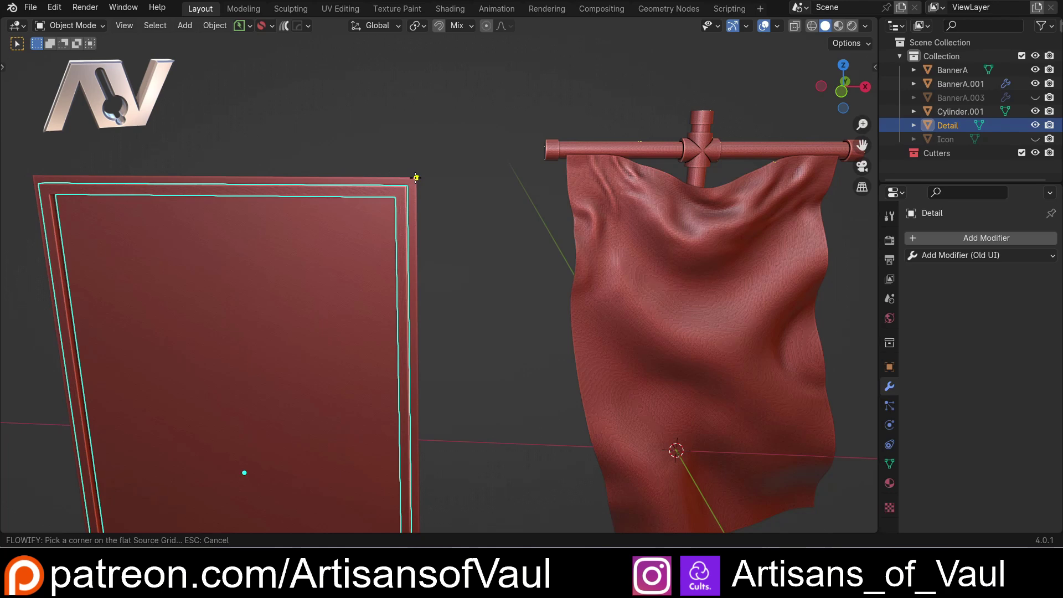
{"action": "middle_click_drag", "start_coordinate": [494, 203], "coordinate": [423, 190], "text": "shift"}
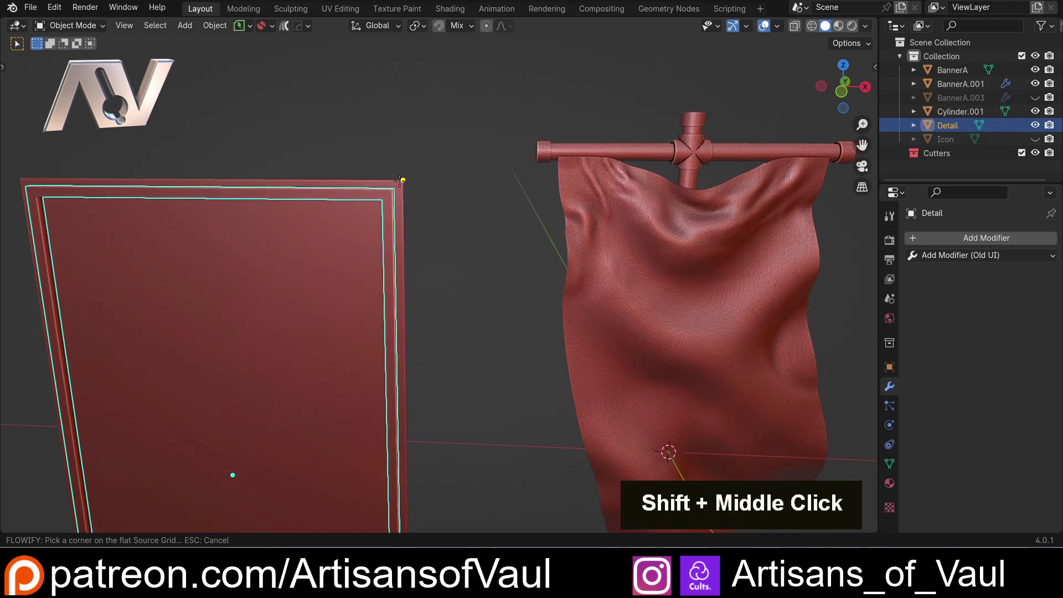
{"action": "left_click", "coordinate": [403, 181]}
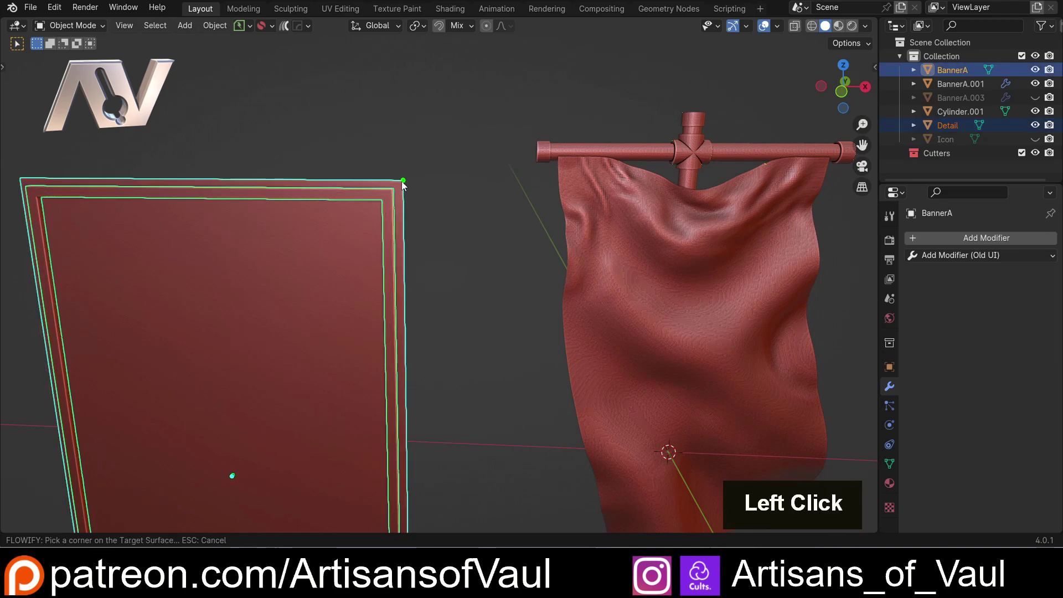
{"action": "left_click", "coordinate": [829, 158]}
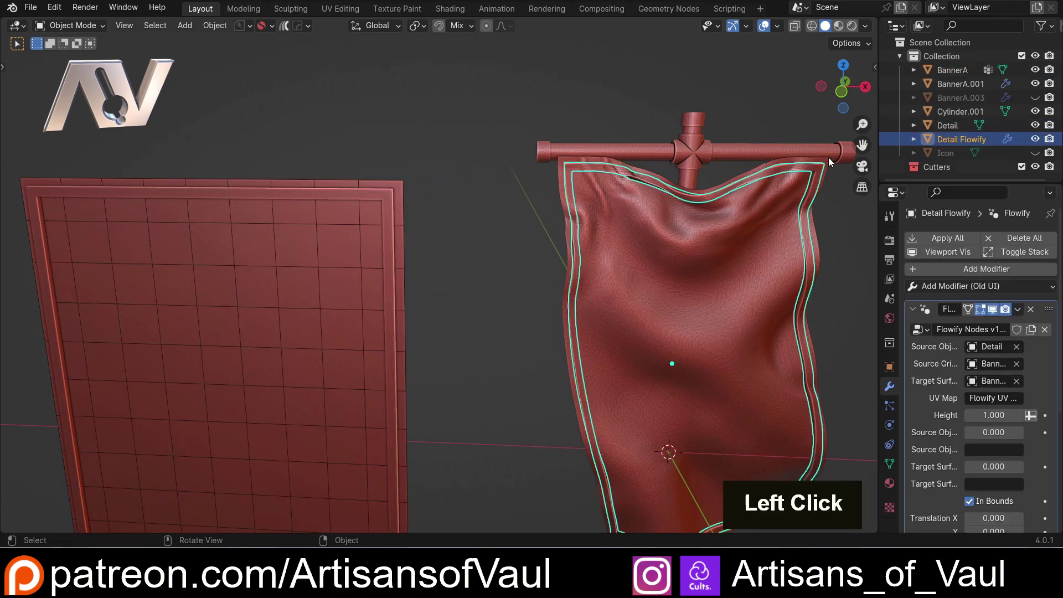
Inspect the projected border and select the new Detail Flowify on the banner.
{"action": "middle_click_drag", "start_coordinate": [546, 270], "coordinate": [321, 231], "text": "shift"}
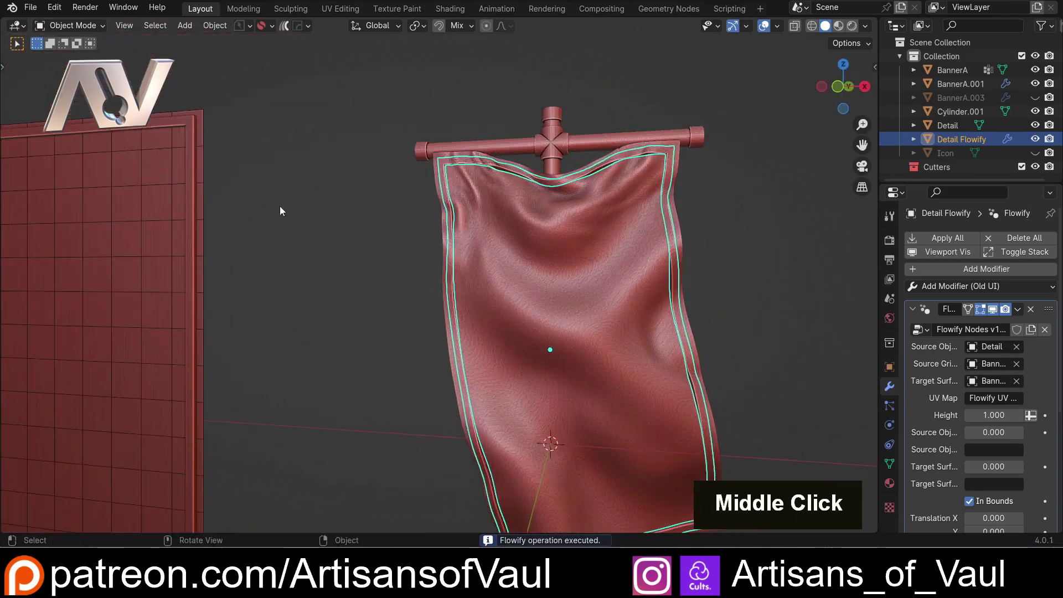
{"action": "left_click", "coordinate": [190, 128]}
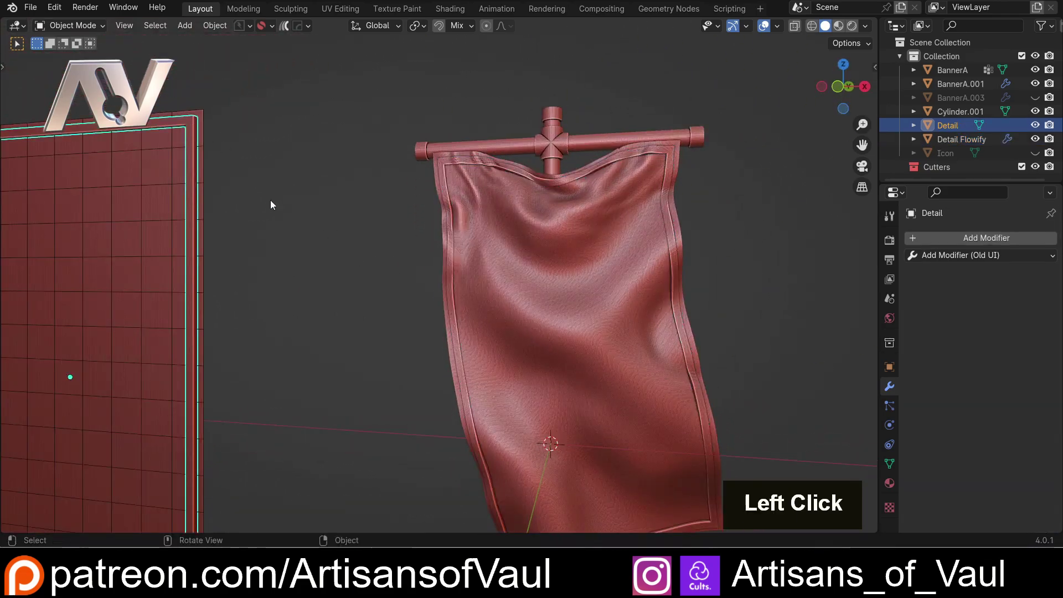
{"action": "double_click", "coordinate": [667, 167]}
{"action": "left_click", "coordinate": [393, 305]}
Check the banner's back, then select the Detail plane in a straight front view.
{"action": "scroll", "coordinate": [393, 305], "scroll_direction": "down", "scroll_amount": 3}
{"action": "middle_click_drag", "start_coordinate": [393, 295], "coordinate": [240, 337]}
{"action": "scroll", "coordinate": [241, 335], "scroll_direction": "up", "scroll_amount": 5}
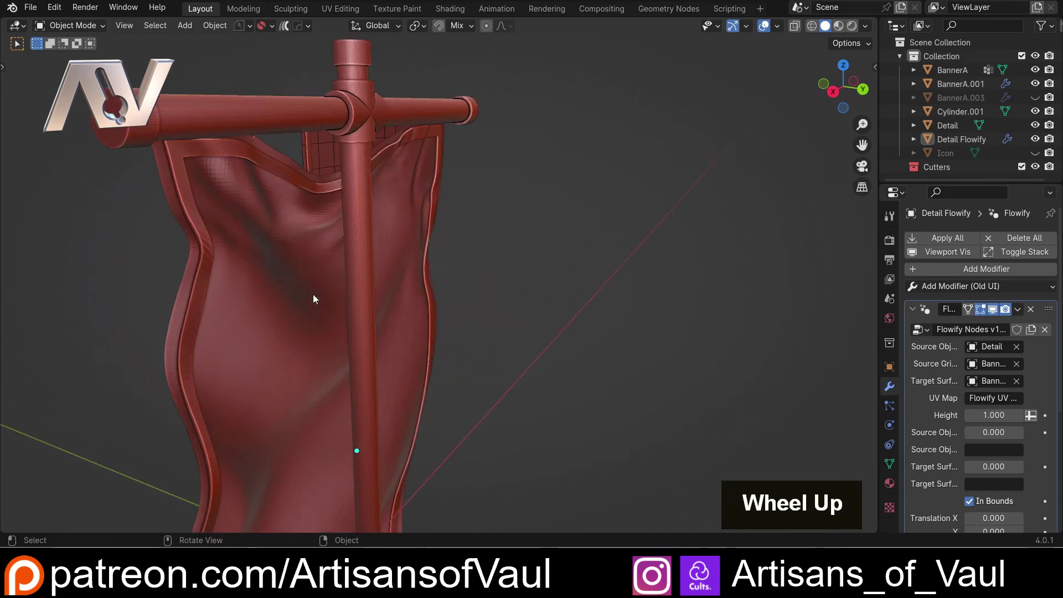
{"action": "middle_click_drag", "start_coordinate": [311, 297], "coordinate": [314, 288], "text": "shift"}
{"action": "scroll", "coordinate": [251, 268], "scroll_direction": "up", "scroll_amount": 2}
{"action": "scroll", "coordinate": [212, 253], "scroll_direction": "down", "scroll_amount": 3}
{"action": "middle_click_drag", "start_coordinate": [212, 254], "coordinate": [537, 269]}
{"action": "scroll", "coordinate": [537, 270], "scroll_direction": "down", "scroll_amount": 3}
{"action": "scroll", "coordinate": [439, 244], "scroll_direction": "up", "scroll_amount": 3}
{"action": "left_click", "coordinate": [416, 211]}
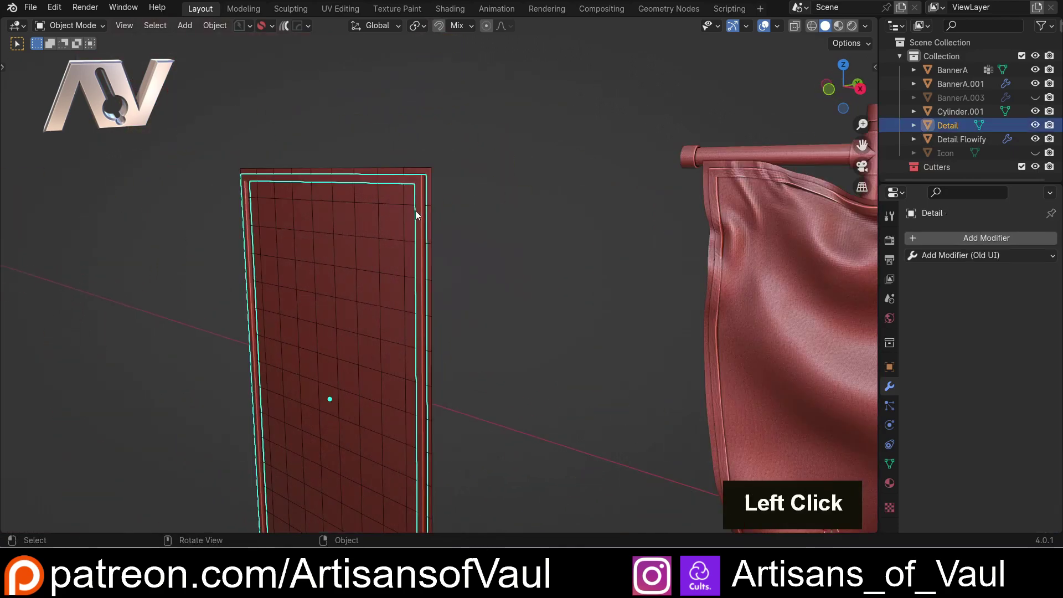
{"action": "left_click", "coordinate": [831, 89]}
{"action": "scroll", "coordinate": [584, 287], "scroll_direction": "down", "scroll_amount": 2}
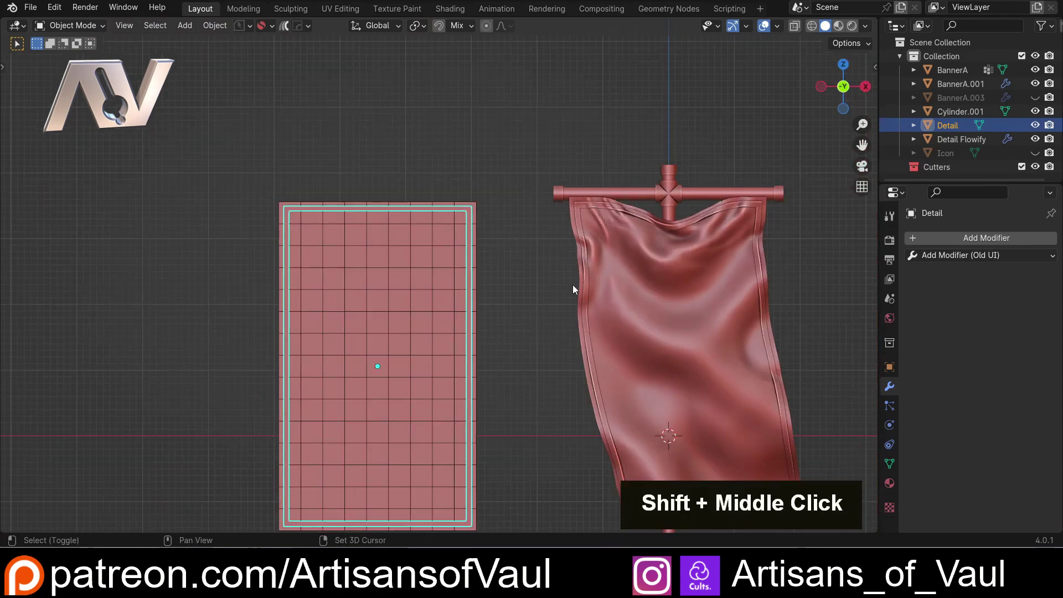
{"action": "scroll", "coordinate": [503, 267], "scroll_direction": "up", "scroll_amount": 2}
{"action": "middle_click_drag", "start_coordinate": [503, 267], "coordinate": [470, 257], "text": "shift"}
{"action": "scroll", "coordinate": [471, 256], "scroll_direction": "down", "scroll_amount": 2}
{"action": "key", "text": "s"}
{"action": "key", "text": "z"}
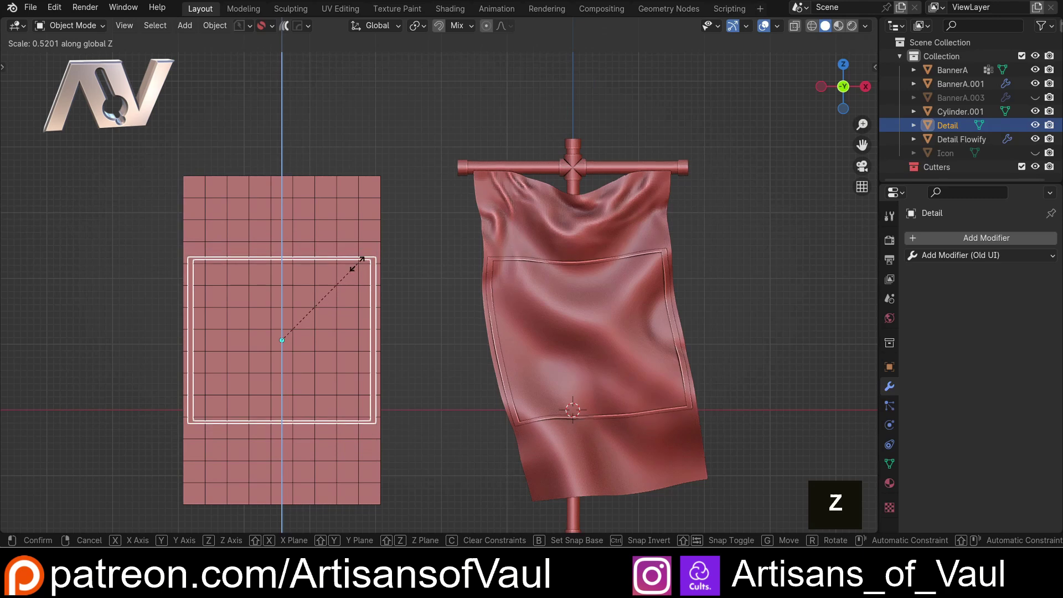
{"action": "left_click", "coordinate": [357, 264]}
{"action": "key", "text": "g"}
{"action": "key", "text": "z"}
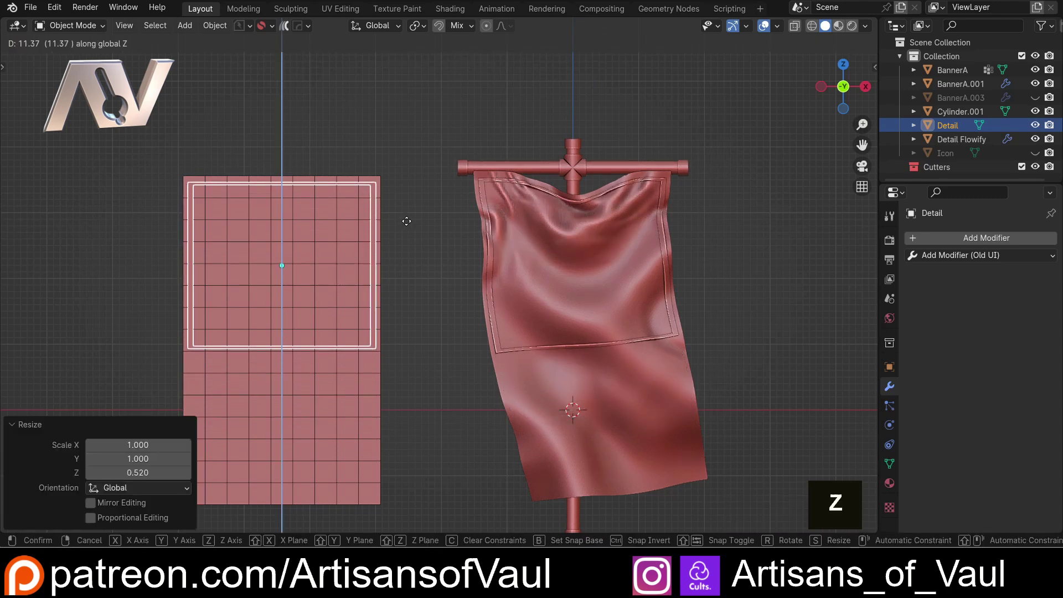
{"action": "left_click", "coordinate": [409, 225]}
{"action": "middle_click_drag", "start_coordinate": [409, 225], "coordinate": [363, 244], "text": "shift"}
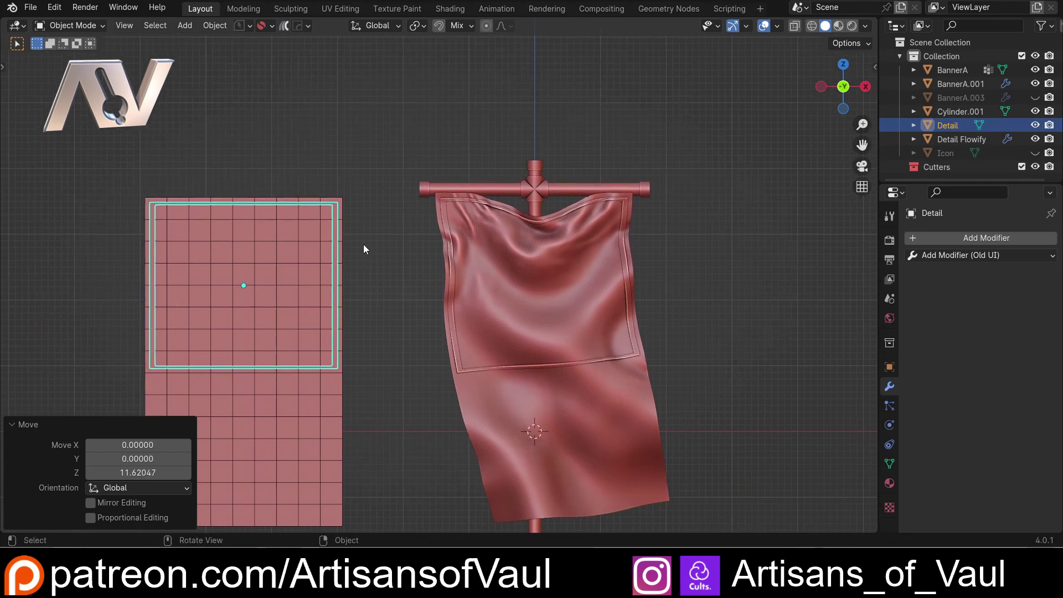
{"action": "scroll", "coordinate": [337, 274], "scroll_direction": "up", "scroll_amount": 2}
{"action": "middle_click_drag", "start_coordinate": [337, 274], "coordinate": [304, 220], "text": "shift"}
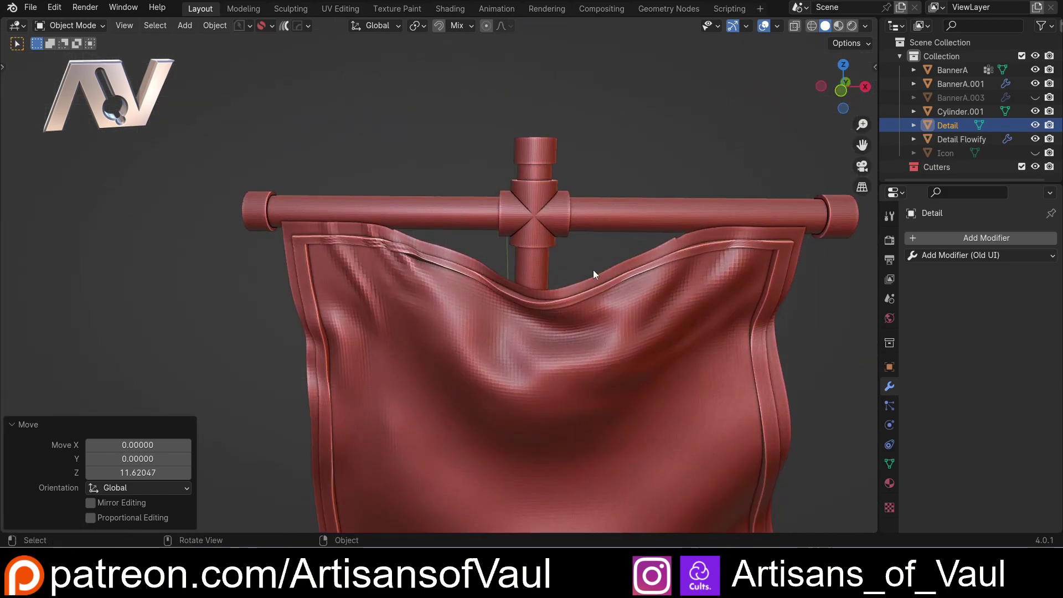
{"action": "scroll", "coordinate": [464, 304], "scroll_direction": "down", "scroll_amount": 3}
{"action": "middle_click_drag", "start_coordinate": [328, 297], "coordinate": [482, 207], "text": "shift"}
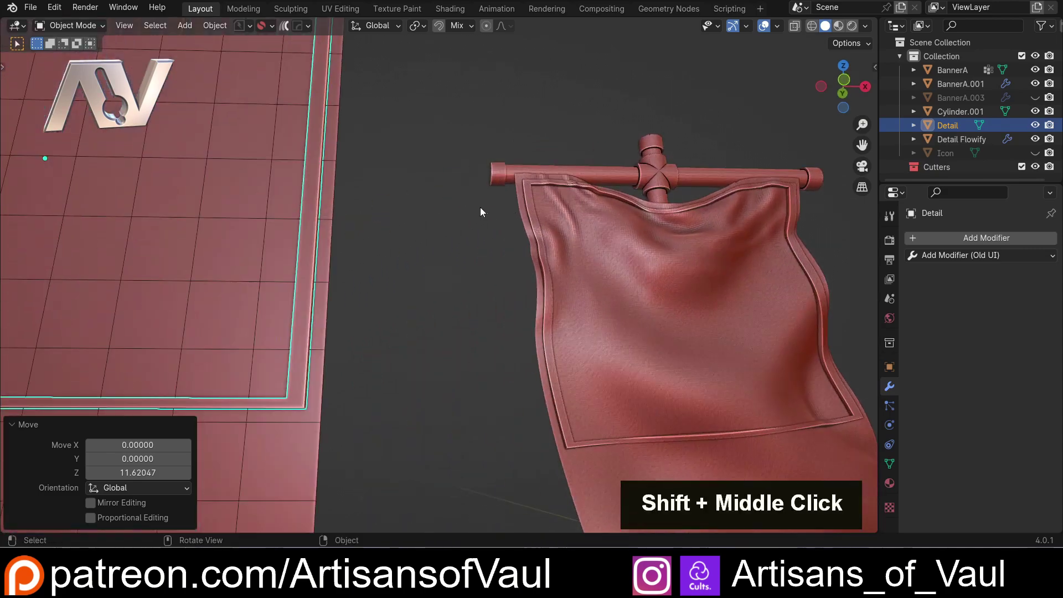
{"action": "scroll", "coordinate": [480, 207], "scroll_direction": "down", "scroll_amount": 2}
{"action": "middle_click_drag", "start_coordinate": [404, 231], "coordinate": [378, 258]}
{"action": "key", "text": "ctrl+z"}
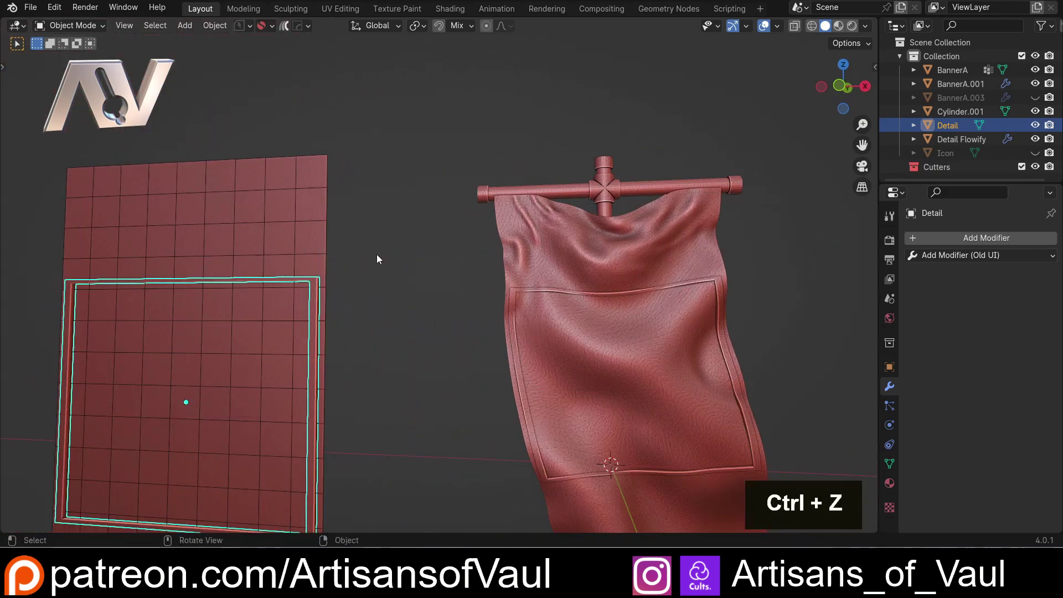
{"action": "key", "text": "ctrl+z"}
{"action": "scroll", "coordinate": [377, 254], "scroll_direction": "down", "scroll_amount": 2}
Unhide the winged Icon emblem in the outliner and select it in side view.
{"action": "left_click", "coordinate": [388, 308]}
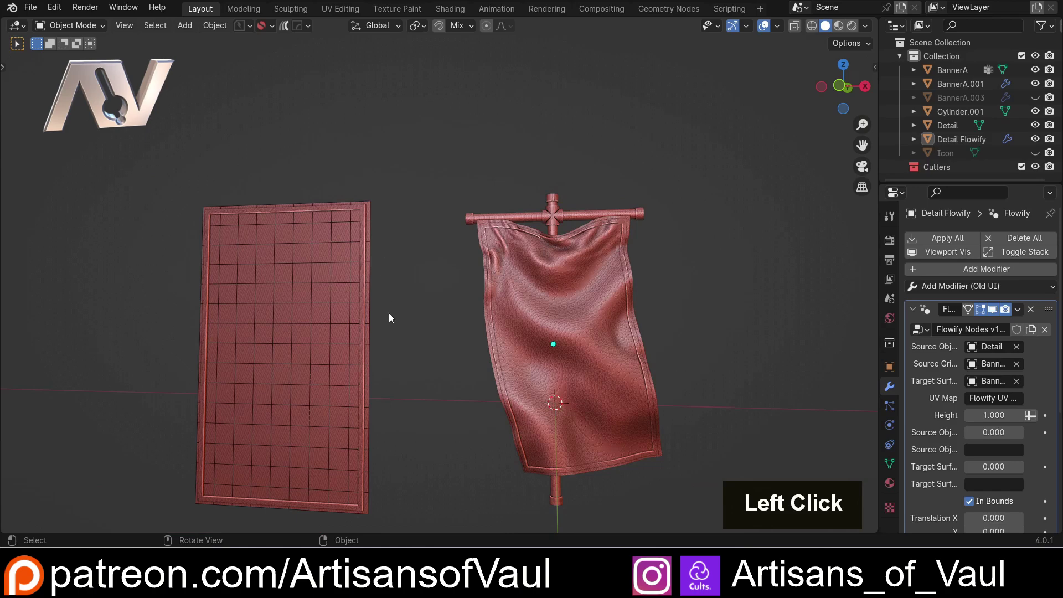
{"action": "middle_click_drag", "start_coordinate": [371, 300], "coordinate": [387, 240]}
{"action": "left_click", "coordinate": [1034, 153]}
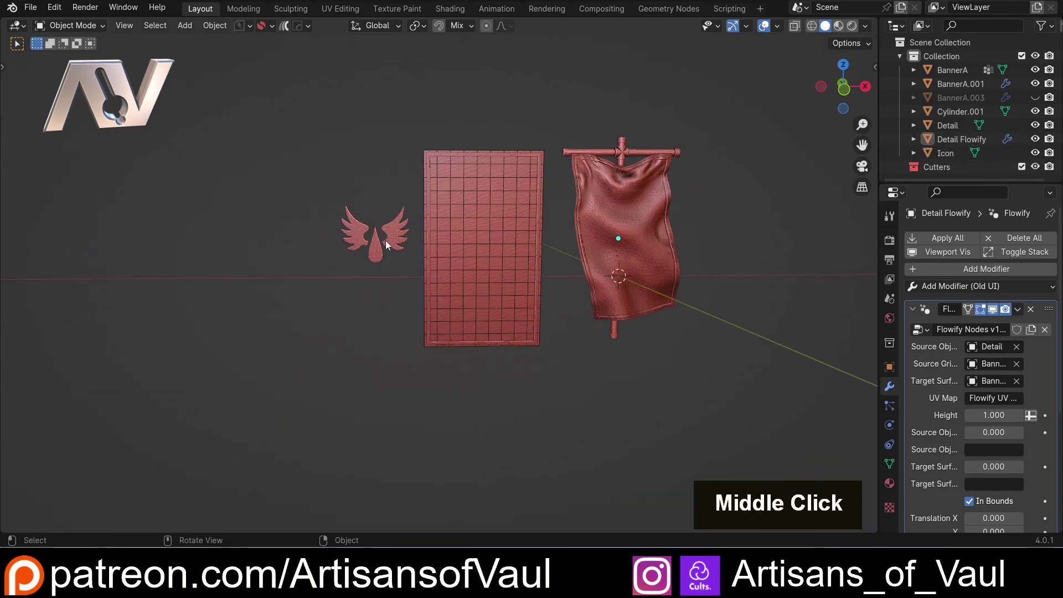
{"action": "left_click", "coordinate": [387, 240]}
{"action": "left_click", "coordinate": [842, 87]}
{"action": "scroll", "coordinate": [597, 232], "scroll_direction": "up", "scroll_amount": 3}
{"action": "middle_click_drag", "start_coordinate": [597, 233], "coordinate": [416, 285], "text": "shift"}
Move the emblem onto the flat grid plane, about 37.72 along −Y.
{"action": "key", "text": "g"}
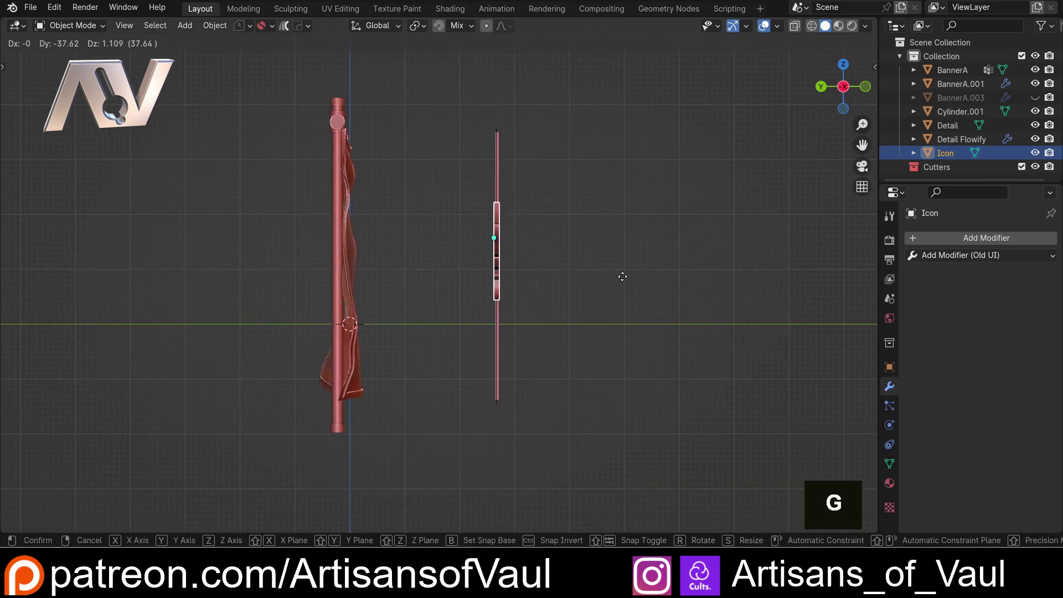
{"action": "left_click", "coordinate": [623, 280]}
{"action": "left_click", "coordinate": [865, 86]}
{"action": "key", "text": "g"}
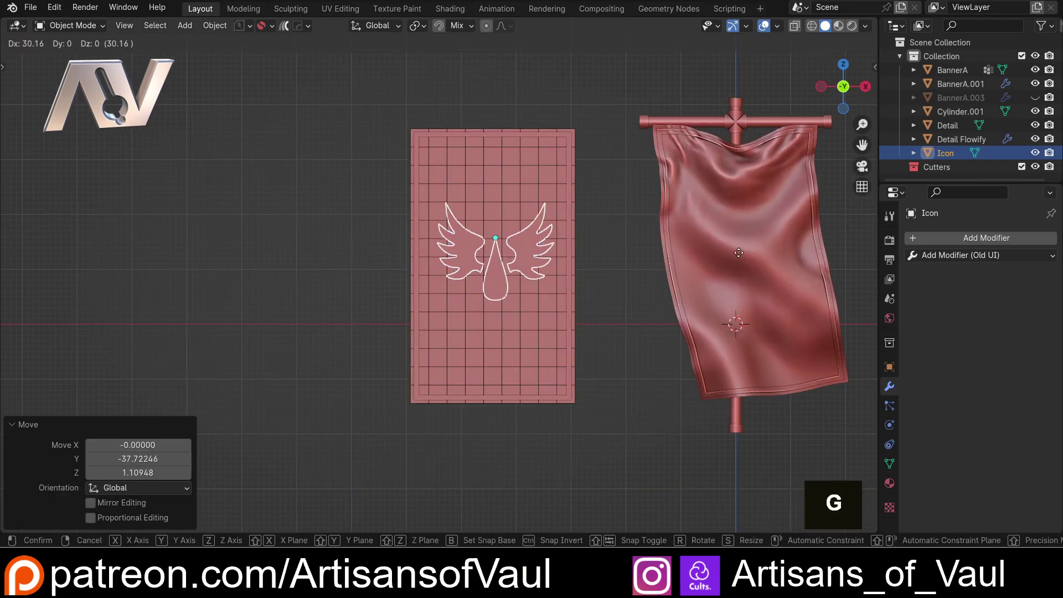
{"action": "left_click", "coordinate": [573, 221]}
Reselect the emblem in perspective and enter Edit Mode on its mesh.
{"action": "middle_click_drag", "start_coordinate": [572, 222], "coordinate": [383, 313]}
{"action": "left_click", "coordinate": [376, 308]}
{"action": "scroll", "coordinate": [380, 275], "scroll_direction": "up", "scroll_amount": 3}
{"action": "middle_click_drag", "start_coordinate": [381, 274], "coordinate": [386, 257]}
{"action": "key", "text": "Tab"}
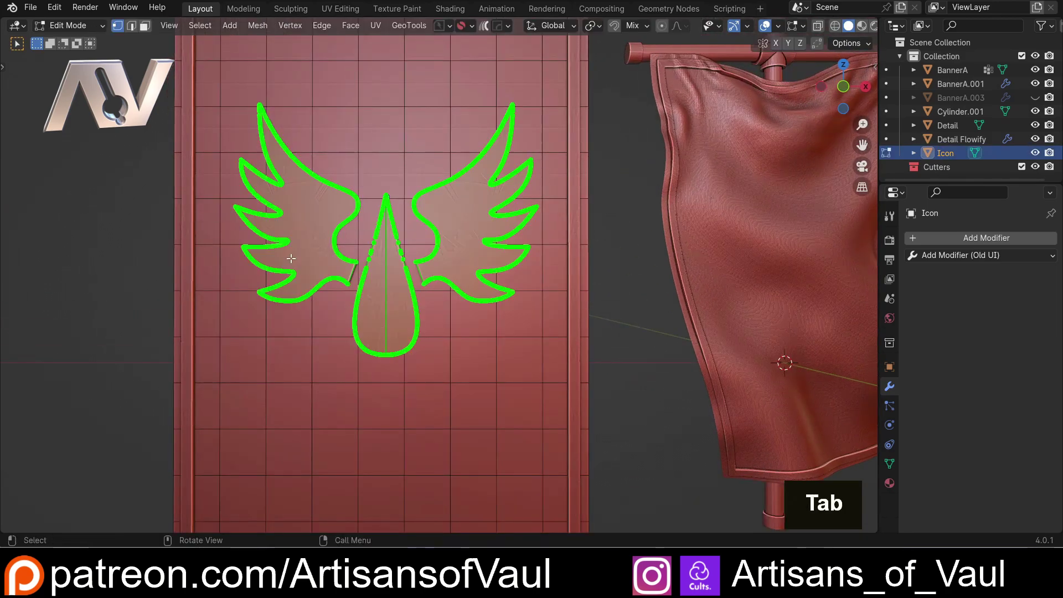
Dice the Icon emblem with HOps Dice, raising the cut count before confirming.
{"action": "scroll", "coordinate": [409, 279], "scroll_direction": "up", "scroll_amount": 3, "text": "shift"}
{"action": "scroll", "coordinate": [409, 278], "scroll_direction": "up", "scroll_amount": 4}
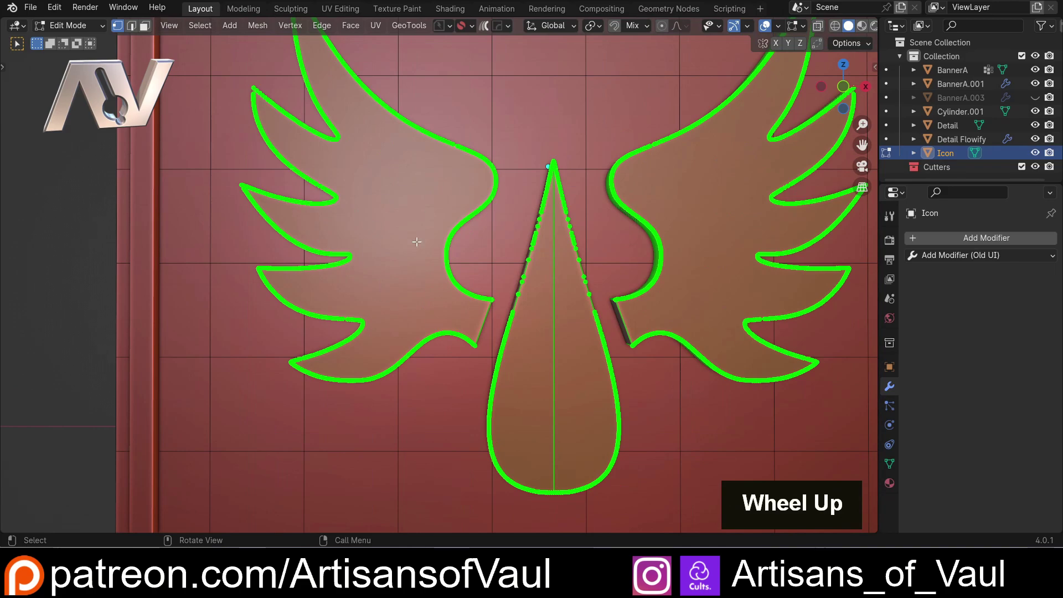
{"action": "middle_click_drag", "start_coordinate": [425, 244], "coordinate": [319, 250]}
{"action": "key", "text": "Tab"}
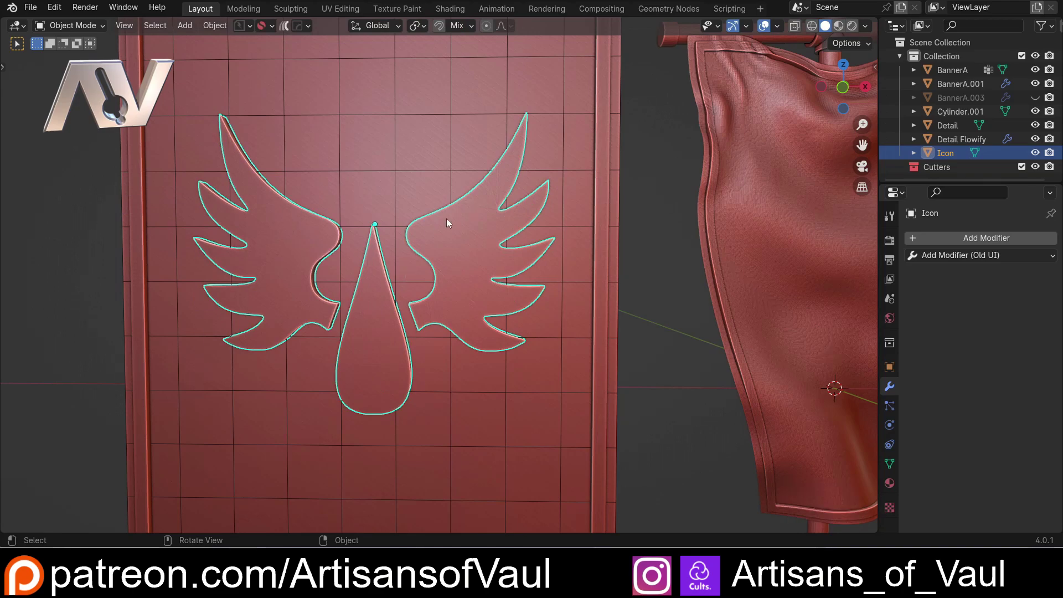
{"action": "middle_click_drag", "start_coordinate": [394, 287], "coordinate": [354, 257]}
{"action": "scroll", "coordinate": [324, 281], "scroll_direction": "up", "scroll_amount": 2}
{"action": "key", "text": "q"}
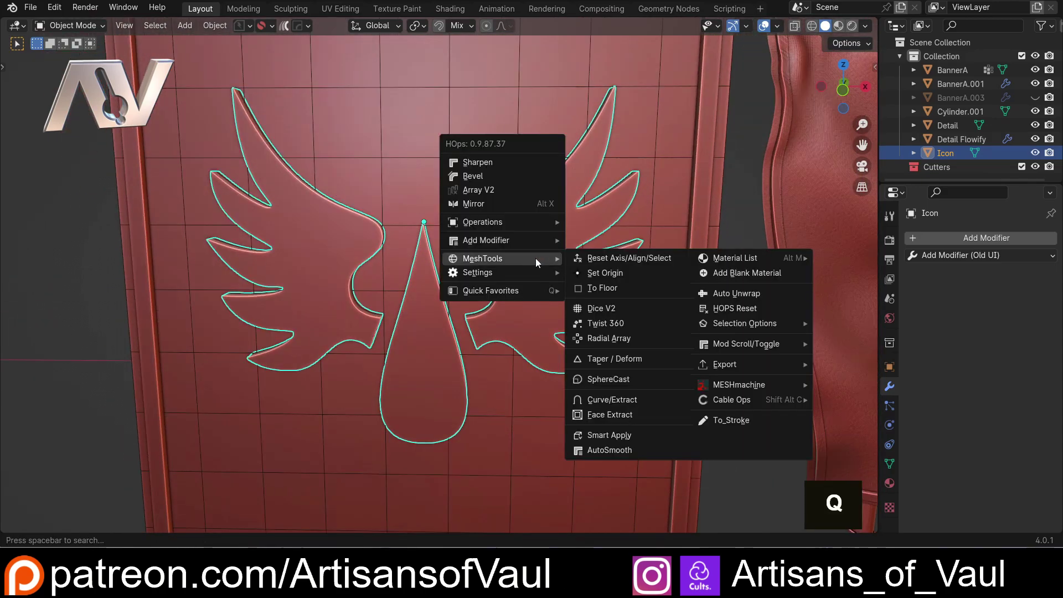
{"action": "mouse_move", "coordinate": [531, 258]}
{"action": "left_click", "coordinate": [604, 307]}
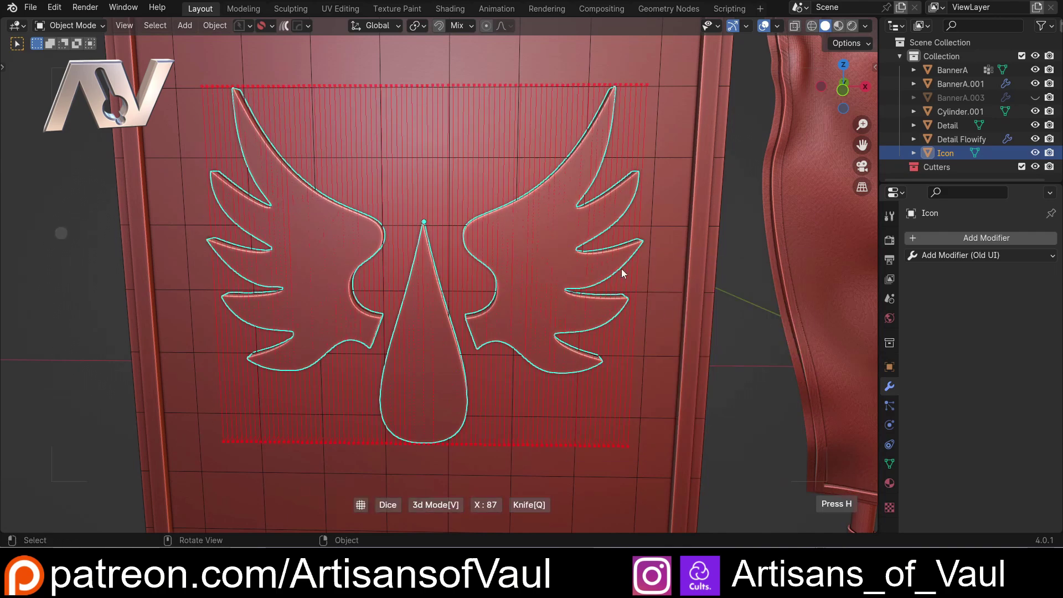
{"action": "scroll", "coordinate": [621, 268], "scroll_direction": "up", "scroll_amount": 19}
{"action": "scroll", "coordinate": [621, 267], "scroll_direction": "up", "scroll_amount": 1}
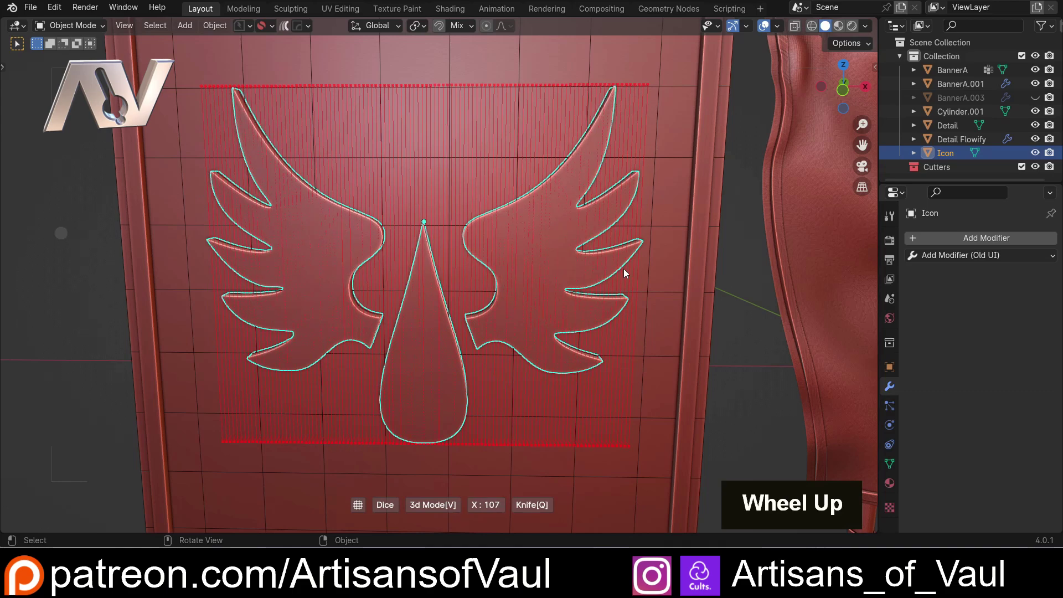
{"action": "left_click", "coordinate": [624, 268]}
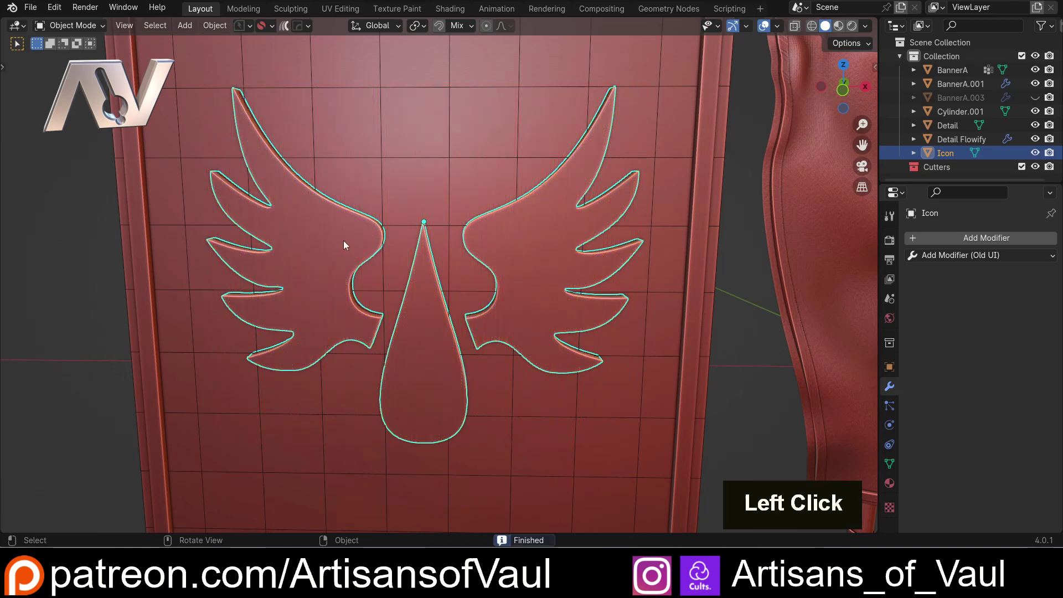
Run Dice V2 on the emblem to add matching cuts along the other axis.
{"action": "middle_click_drag", "start_coordinate": [343, 240], "coordinate": [364, 232]}
{"action": "key", "text": "Tab"}
{"action": "key", "text": "Tab"}
{"action": "middle_click_drag", "start_coordinate": [406, 230], "coordinate": [337, 240]}
{"action": "key", "text": "q"}
{"action": "mouse_move", "coordinate": [337, 241]}
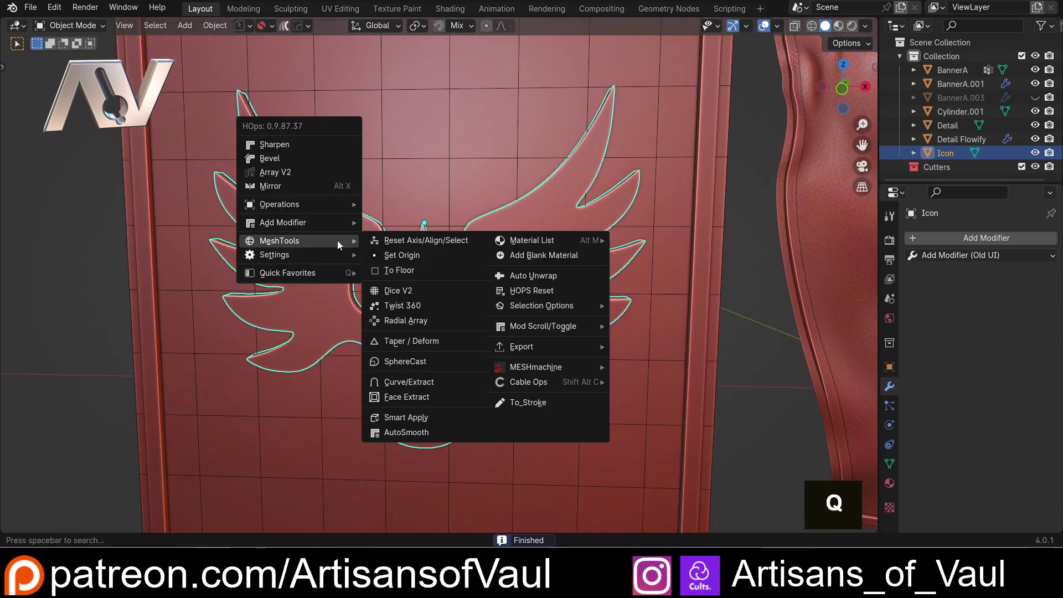
{"action": "left_click", "coordinate": [417, 291]}
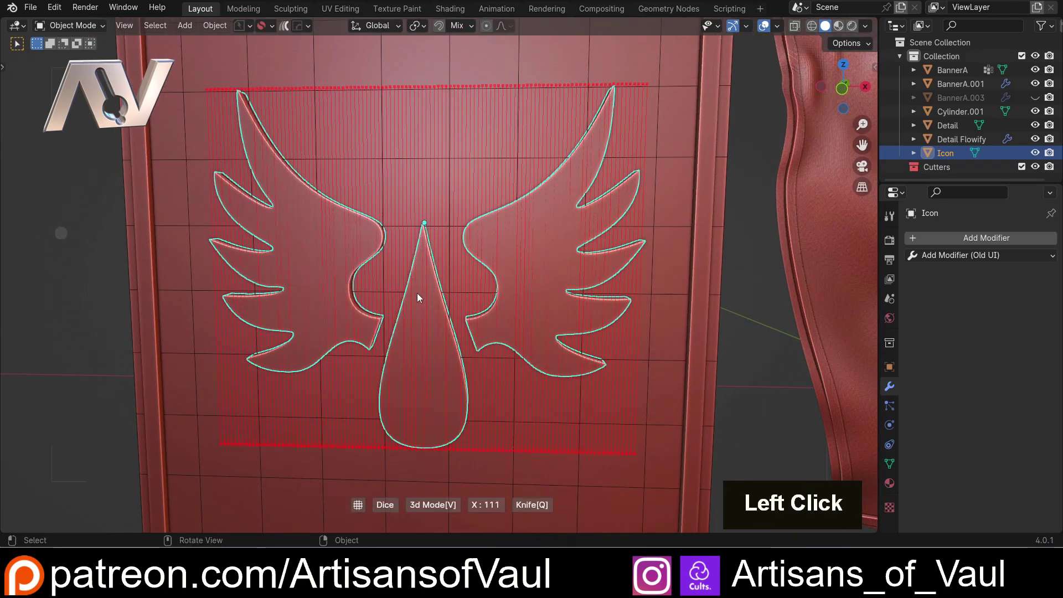
{"action": "left_click", "coordinate": [619, 301]}
Inspect the 111-division diced grid in Edit Mode, then return to Object Mode.
{"action": "scroll", "coordinate": [591, 294], "scroll_direction": "down", "scroll_amount": 1}
{"action": "key", "text": "Tab"}
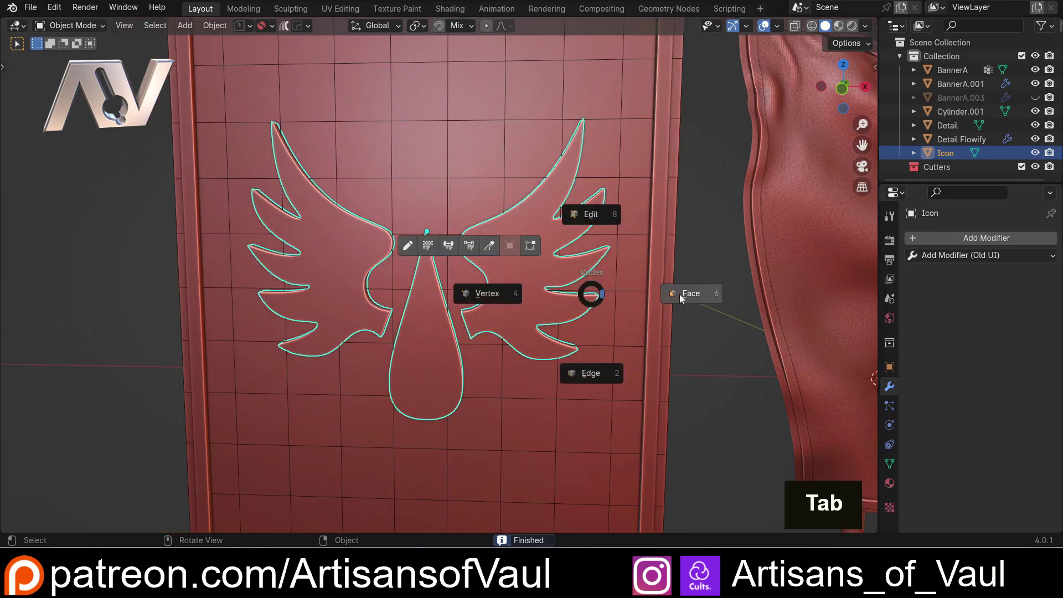
{"action": "scroll", "coordinate": [498, 276], "scroll_direction": "up", "scroll_amount": 3}
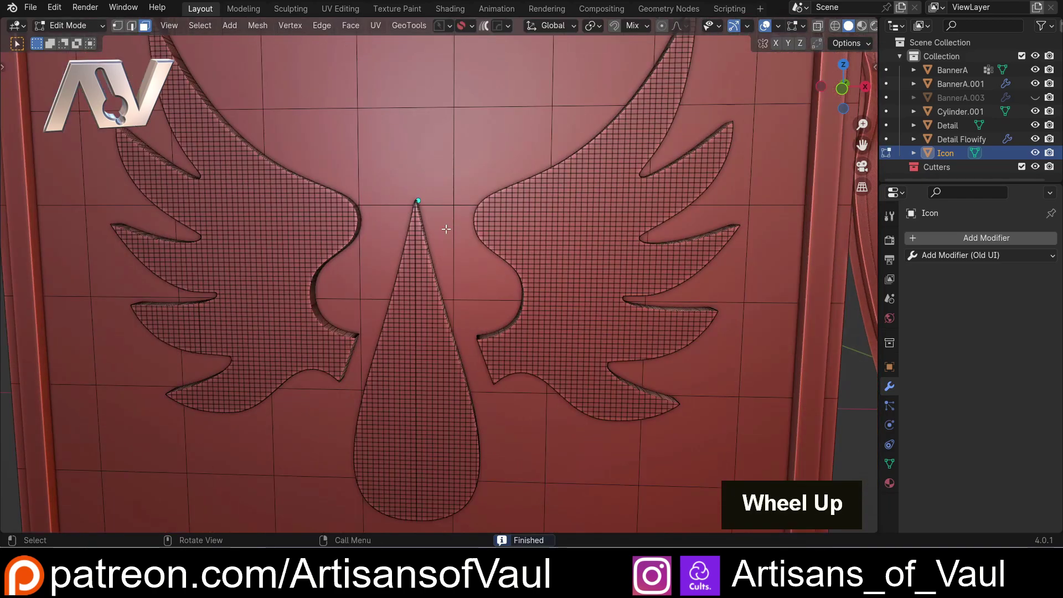
{"action": "key", "text": "Tab"}
{"action": "scroll", "coordinate": [445, 116], "scroll_direction": "down", "scroll_amount": 5}
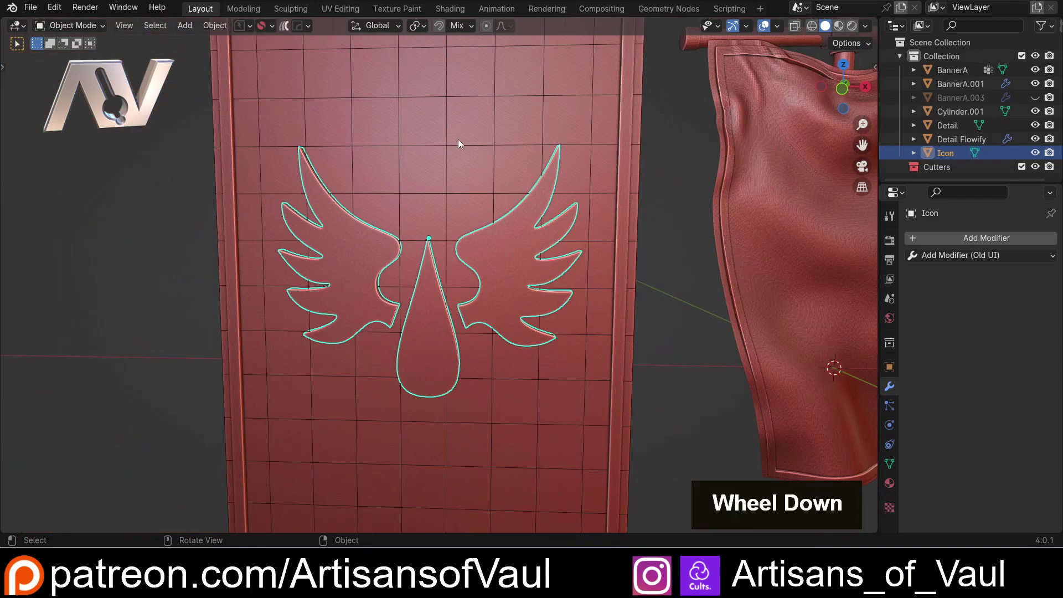
{"action": "middle_click_drag", "start_coordinate": [536, 224], "coordinate": [350, 354], "text": "shift"}
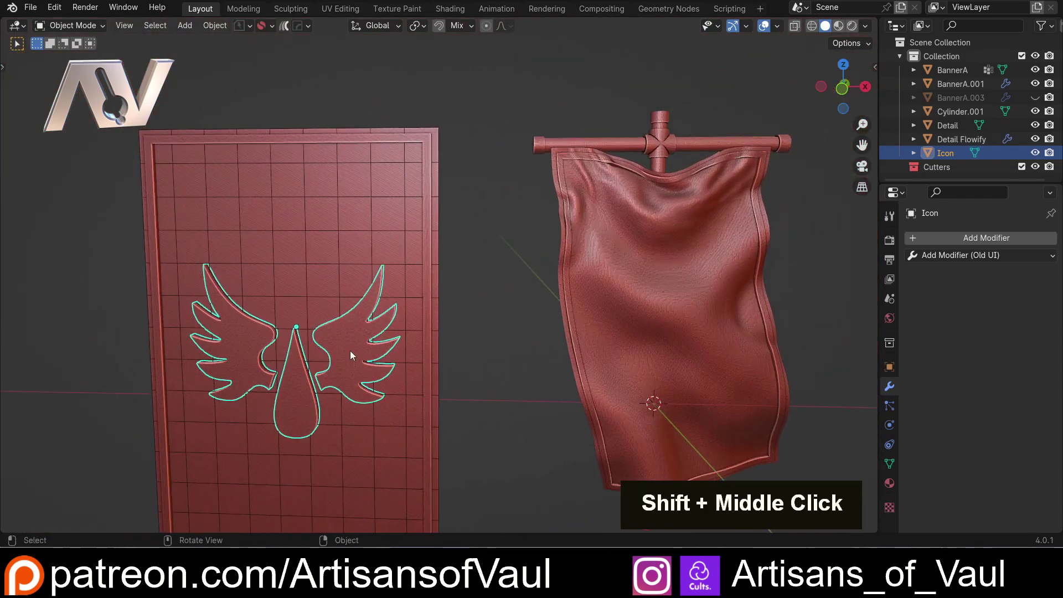
Flowify the emblem from the BannerA grid's top-left corner onto the cloth banner's top-left corner.
{"action": "right_click", "coordinate": [350, 352]}
{"action": "left_click", "coordinate": [351, 352]}
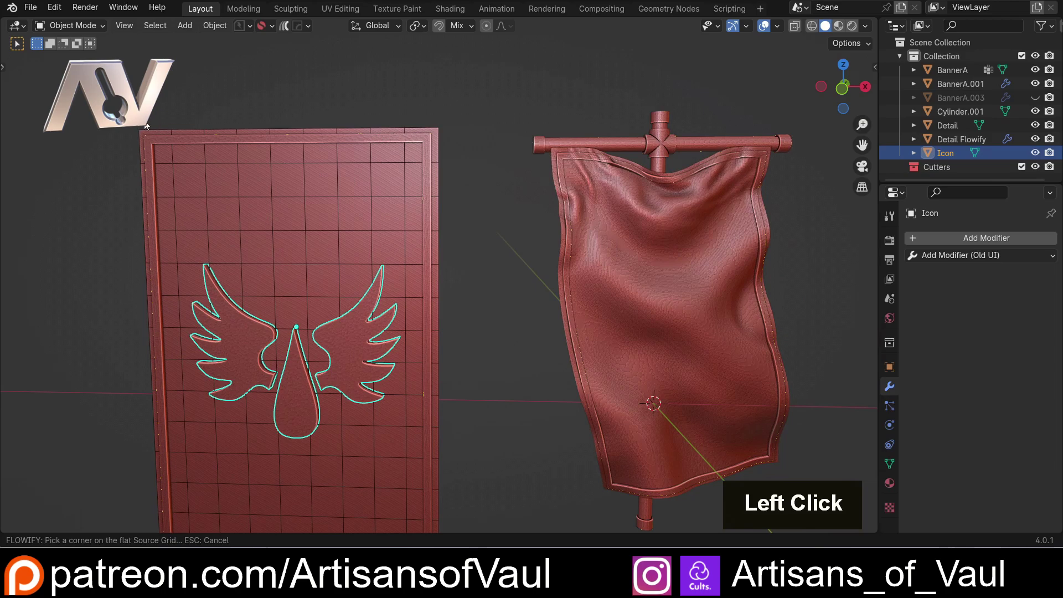
{"action": "left_click", "coordinate": [139, 130]}
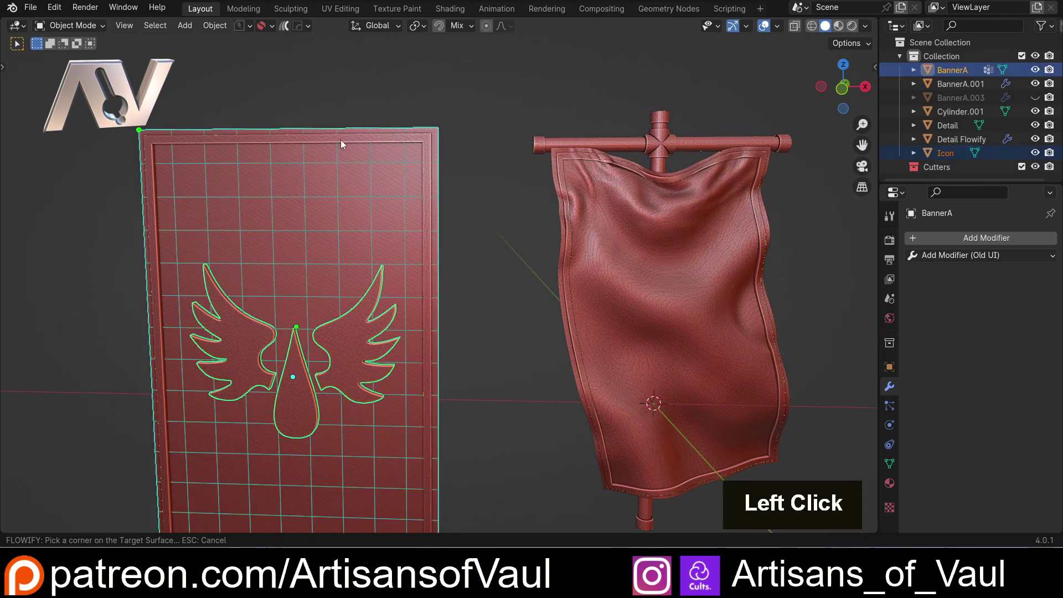
{"action": "left_click", "coordinate": [553, 149]}
{"action": "middle_click_drag", "start_coordinate": [533, 261], "coordinate": [277, 301], "text": "shift"}
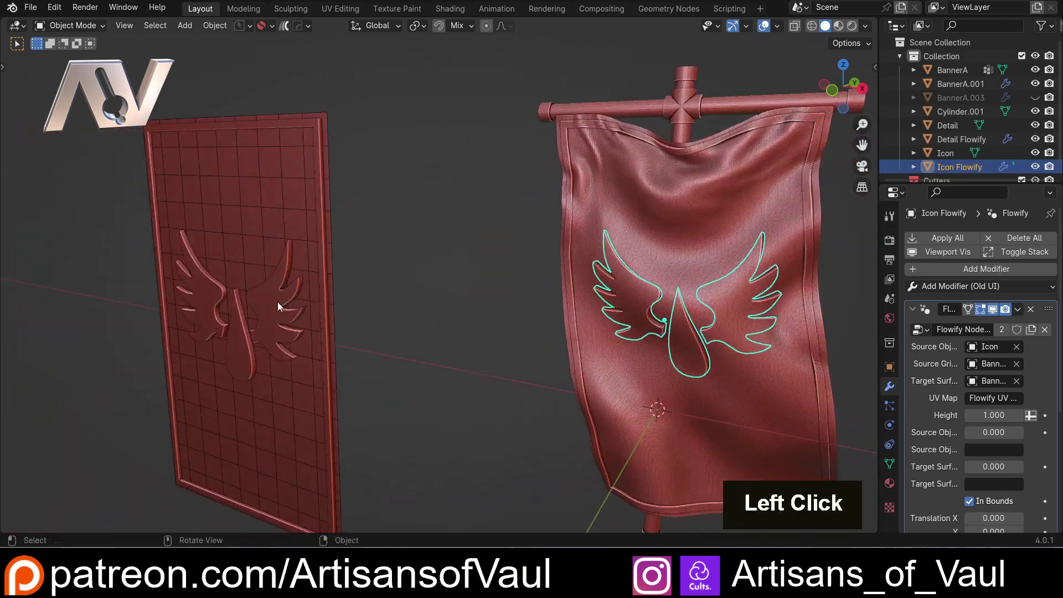
Select the Icon, the BannerA grid panel and the BannerA.001 cloth banner in turn.
{"action": "left_click", "coordinate": [282, 317]}
{"action": "left_click", "coordinate": [321, 113]}
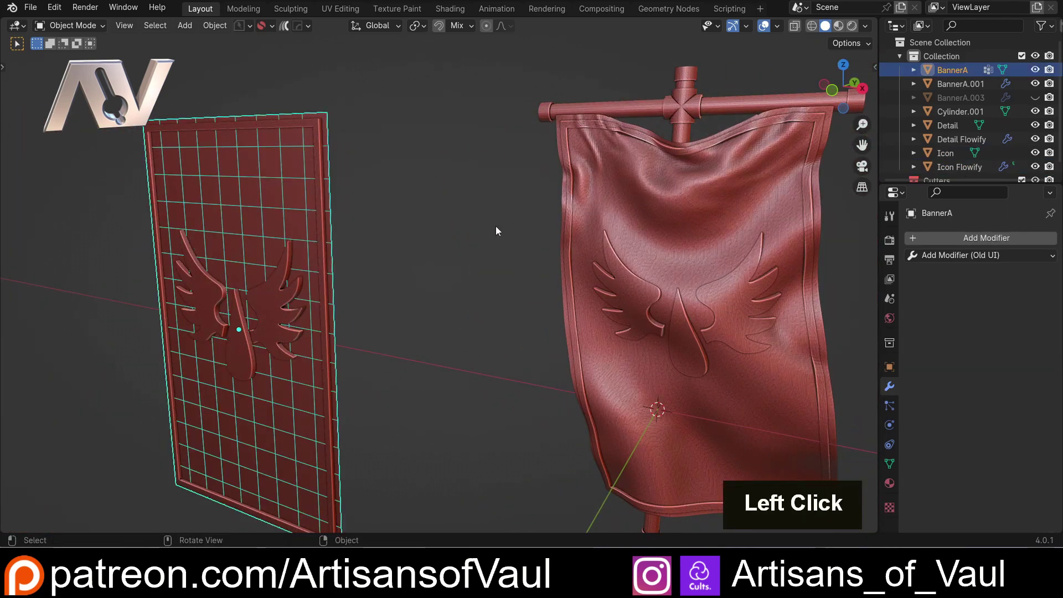
{"action": "left_click", "coordinate": [671, 266]}
{"action": "mouse_move", "coordinate": [671, 267]}
{"action": "middle_mouse_down"}
{"action": "mouse_move", "coordinate": [598, 298]}
{"action": "mouse_move", "coordinate": [645, 284]}
{"action": "mouse_move", "coordinate": [547, 292]}
{"action": "mouse_move", "coordinate": [574, 300]}
{"action": "mouse_move", "coordinate": [656, 261]}
{"action": "middle_mouse_up"}
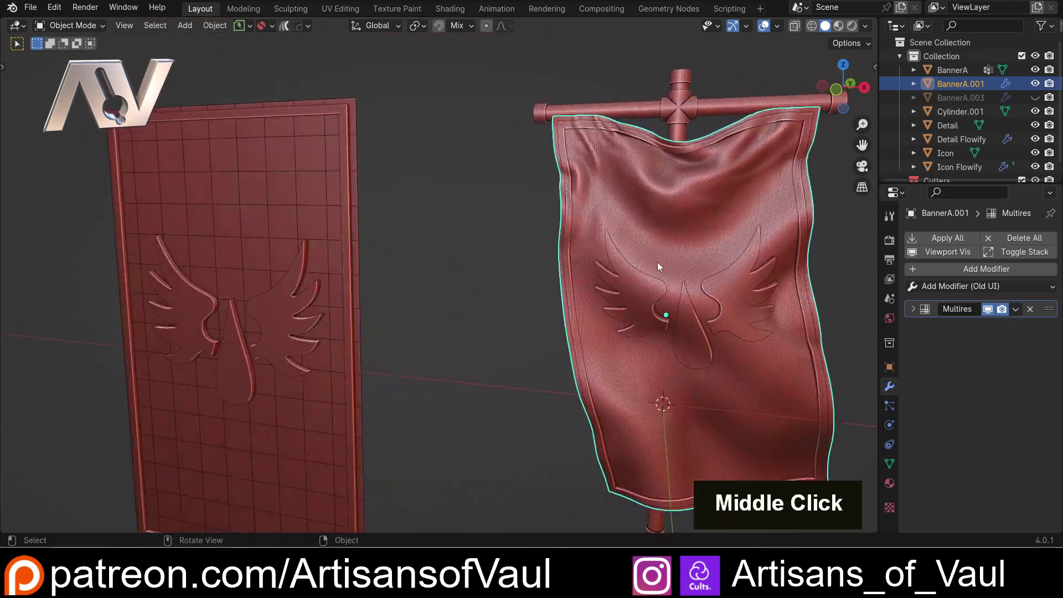
Hide BannerA.001 and unhide BannerA.003 in the Outliner.
{"action": "left_click", "coordinate": [1035, 84]}
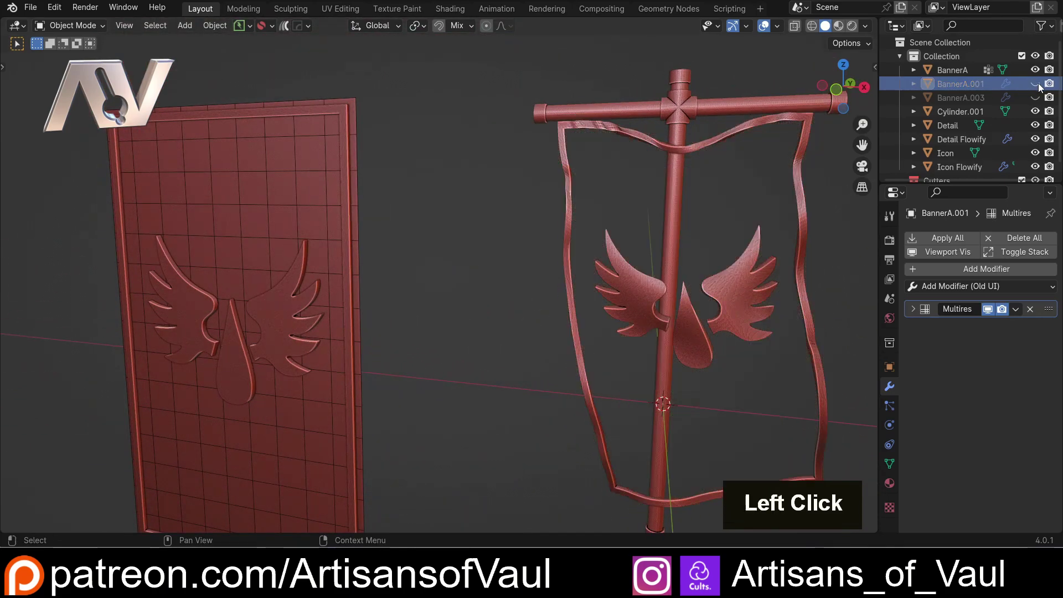
{"action": "left_click", "coordinate": [1035, 97]}
{"action": "middle_click_drag", "start_coordinate": [720, 158], "coordinate": [515, 244]}
{"action": "scroll", "coordinate": [672, 164], "scroll_direction": "down", "scroll_amount": 2}
Move the Icon emblem straight up along Z to a higher position.
{"action": "left_click", "coordinate": [437, 260]}
{"action": "middle_click_drag", "start_coordinate": [491, 277], "coordinate": [444, 290], "text": "shift"}
{"action": "key", "text": "g"}
{"action": "key", "text": "z"}
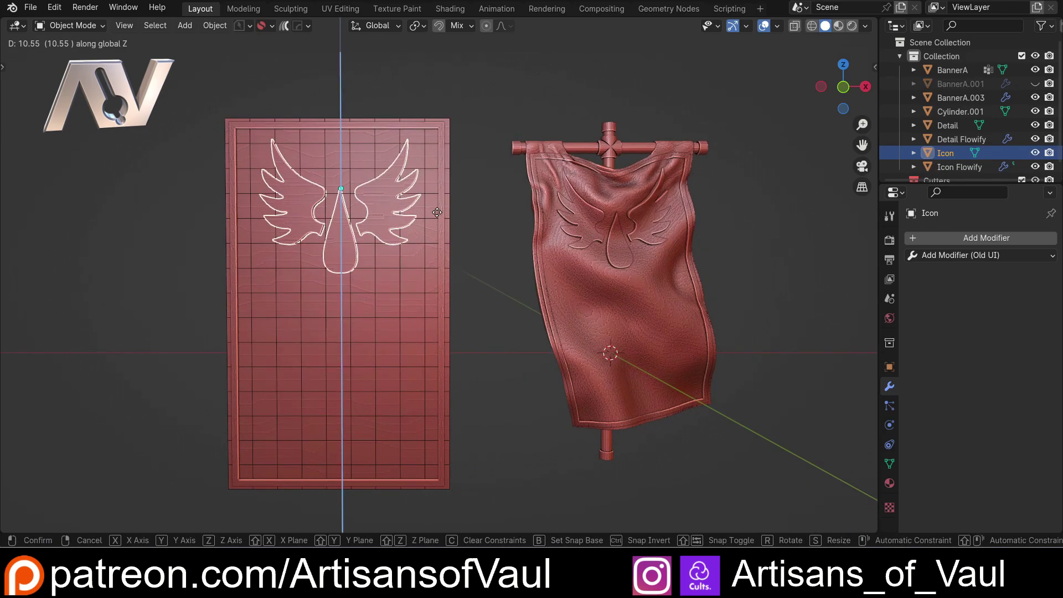
{"action": "left_click", "coordinate": [437, 220]}
{"action": "left_click", "coordinate": [477, 264]}
Orbit the view to check the raised emblem on the panel and full banner.
{"action": "middle_click_drag", "start_coordinate": [388, 265], "coordinate": [396, 208], "text": "shift"}
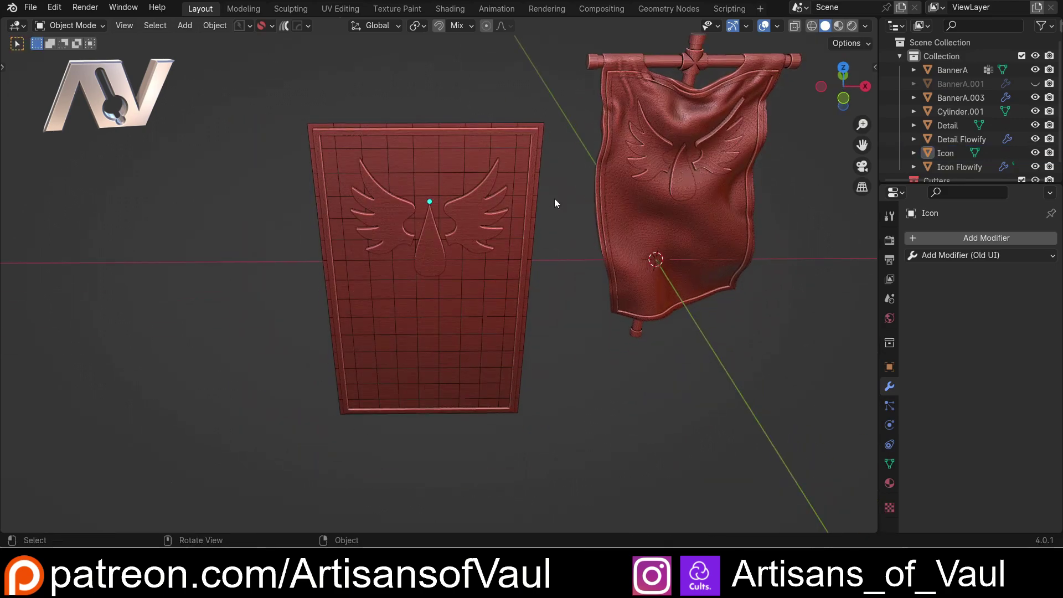
{"action": "middle_click_drag", "start_coordinate": [412, 66], "coordinate": [348, 431]}
{"action": "scroll", "coordinate": [522, 455], "scroll_direction": "down", "scroll_amount": 3}
{"action": "middle_click_drag", "start_coordinate": [522, 455], "coordinate": [431, 170]}
{"action": "middle_click_drag", "start_coordinate": [513, 258], "coordinate": [381, 233], "text": "shift"}
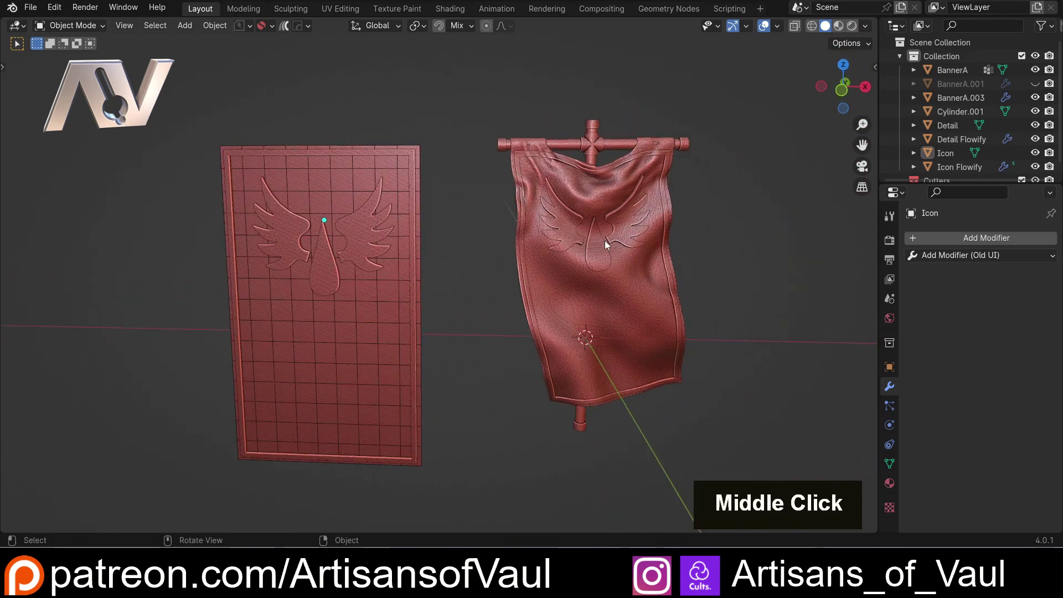
{"action": "left_click", "coordinate": [604, 239]}
{"action": "middle_click_drag", "start_coordinate": [603, 297], "coordinate": [497, 331], "text": "shift"}
{"action": "scroll", "coordinate": [496, 332], "scroll_direction": "up", "scroll_amount": 3}
{"action": "left_click", "coordinate": [371, 285]}
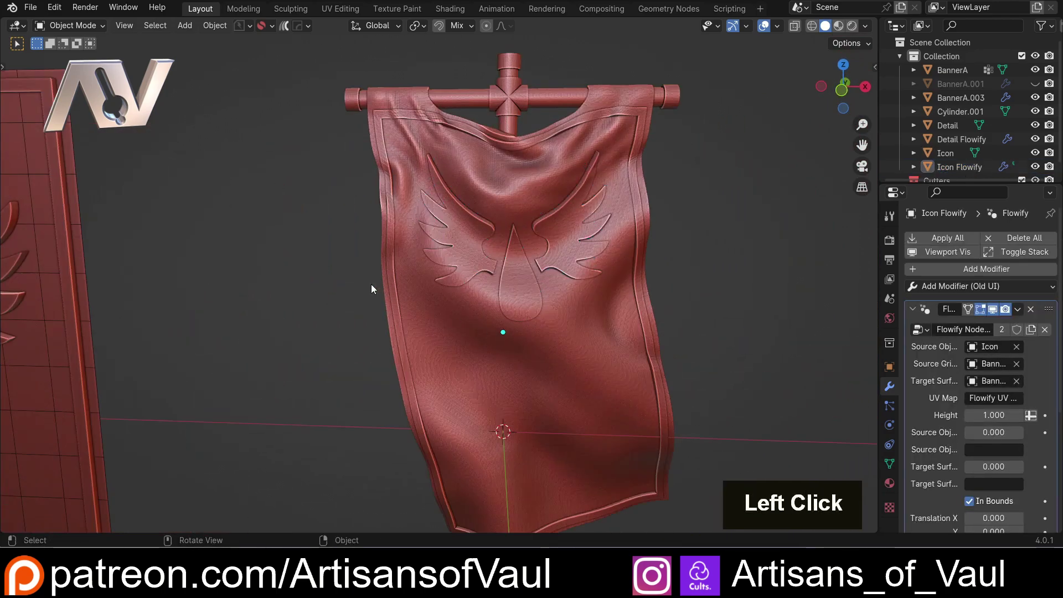
{"action": "middle_click_drag", "start_coordinate": [690, 314], "coordinate": [396, 258]}
{"action": "left_click", "coordinate": [368, 243]}
{"action": "scroll", "coordinate": [334, 259], "scroll_direction": "up", "scroll_amount": 2}
{"action": "scroll", "coordinate": [486, 238], "scroll_direction": "up", "scroll_amount": 4}
{"action": "scroll", "coordinate": [393, 240], "scroll_direction": "down", "scroll_amount": 3}
{"action": "scroll", "coordinate": [396, 258], "scroll_direction": "up", "scroll_amount": 2}
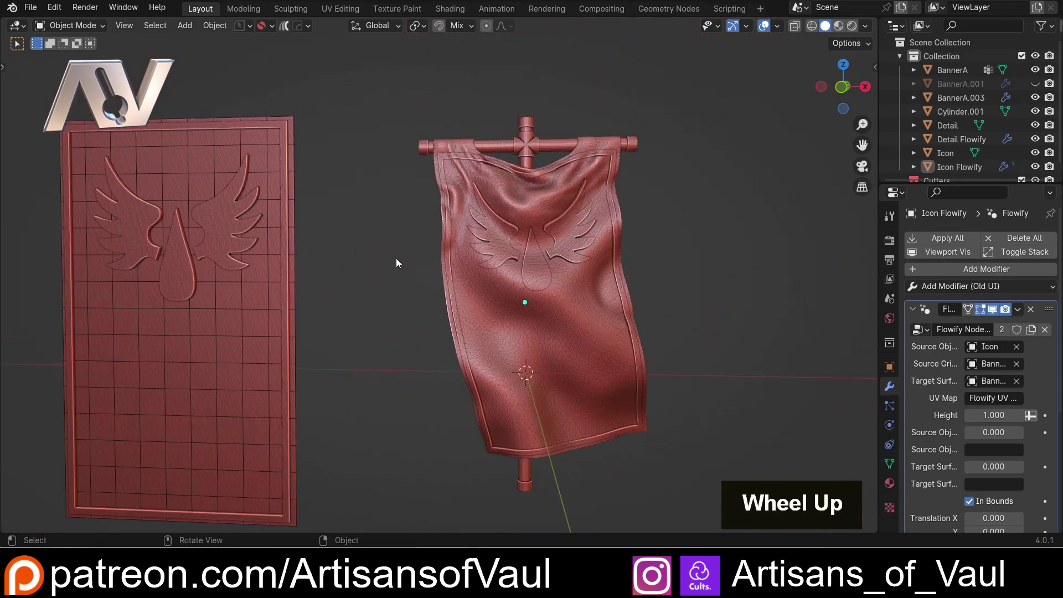
{"action": "left_click", "coordinate": [533, 261]}
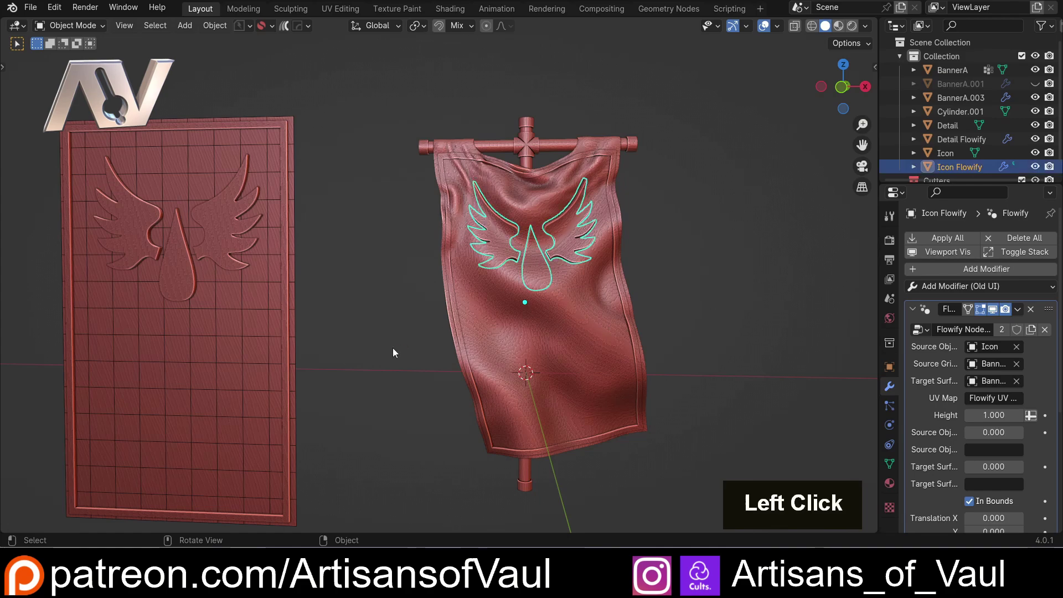
{"action": "left_click", "coordinate": [444, 169]}
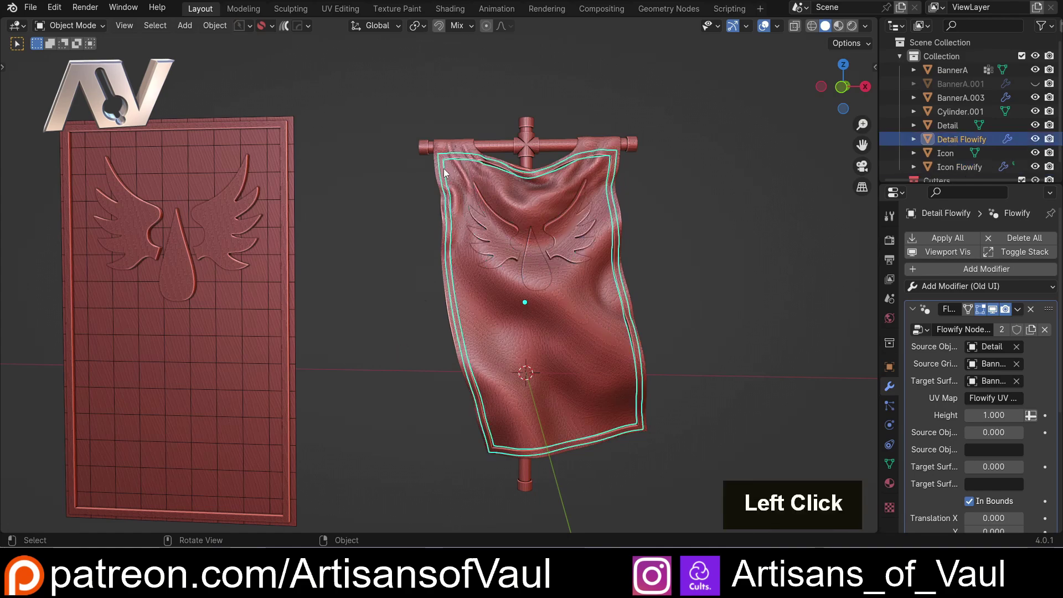
{"action": "left_click", "coordinate": [506, 243]}
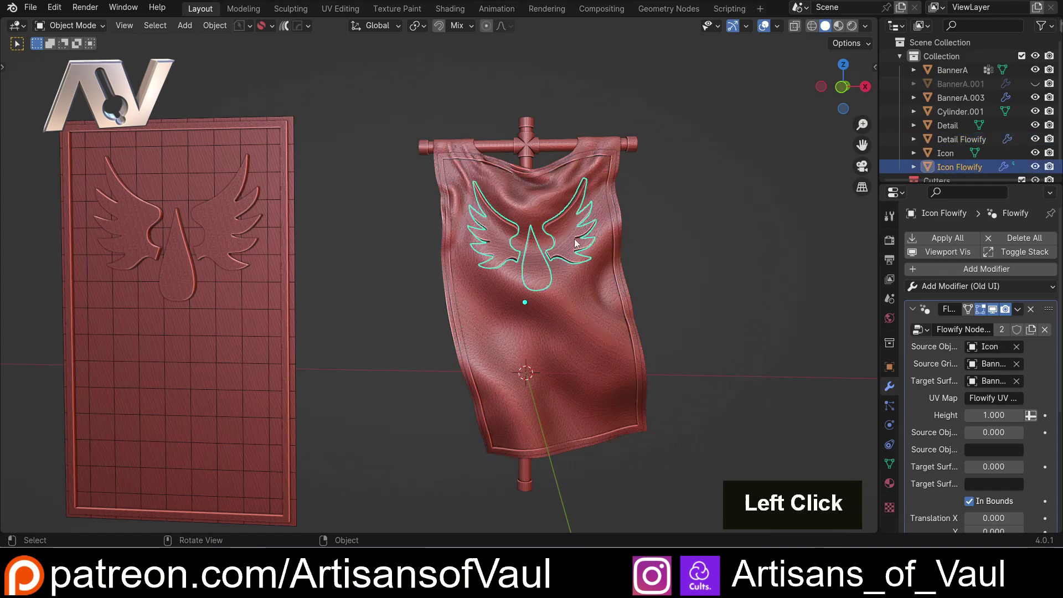
{"action": "left_click", "coordinate": [361, 278]}
{"action": "middle_click_drag", "start_coordinate": [361, 278], "coordinate": [435, 233], "text": "shift"}
{"action": "left_click", "coordinate": [334, 213]}
{"action": "middle_click_drag", "start_coordinate": [334, 213], "coordinate": [590, 197]}
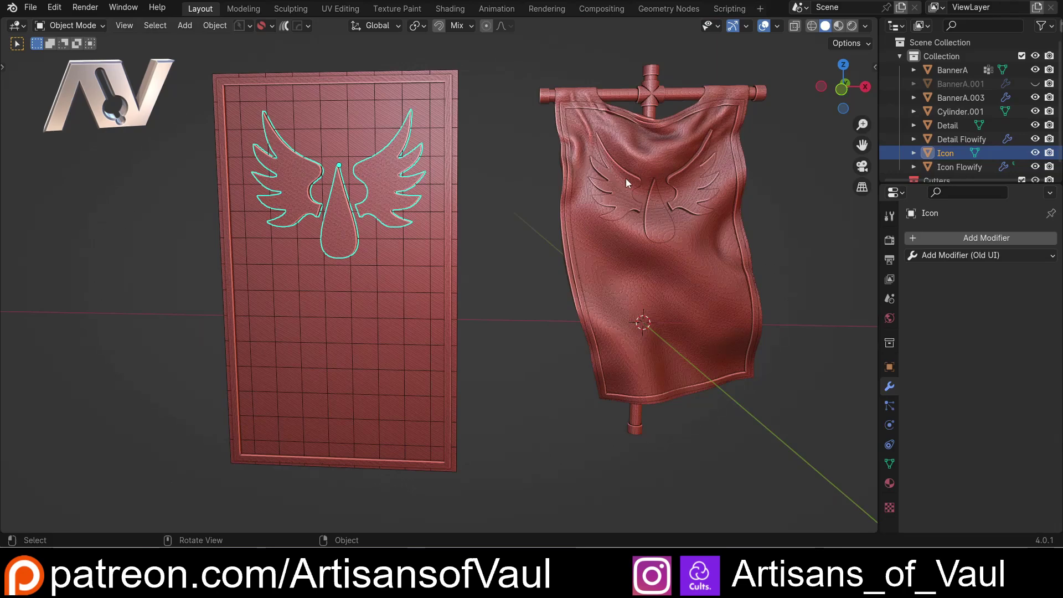
{"action": "middle_click_drag", "start_coordinate": [646, 207], "coordinate": [361, 268], "text": "shift"}
{"action": "scroll", "coordinate": [285, 250], "scroll_direction": "up", "scroll_amount": 3}
{"action": "middle_click_drag", "start_coordinate": [285, 250], "coordinate": [462, 260], "text": "shift"}
{"action": "scroll", "coordinate": [296, 306], "scroll_direction": "down", "scroll_amount": 4}
{"action": "scroll", "coordinate": [403, 303], "scroll_direction": "up", "scroll_amount": 2}
{"action": "middle_click_drag", "start_coordinate": [403, 304], "coordinate": [445, 291]}
{"action": "scroll", "coordinate": [444, 291], "scroll_direction": "down", "scroll_amount": 1}
{"action": "left_click", "coordinate": [444, 292]}
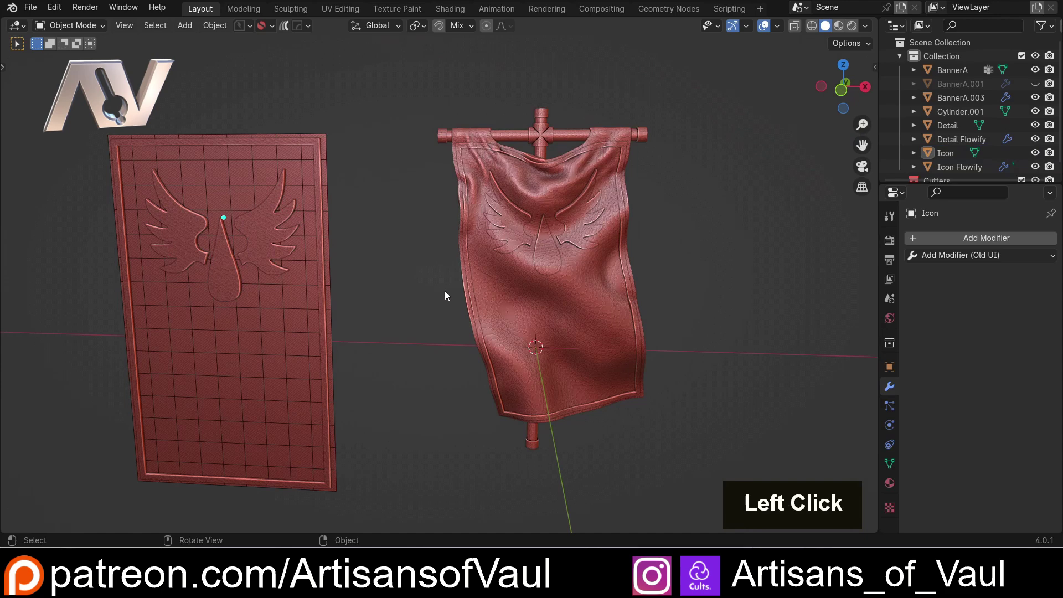